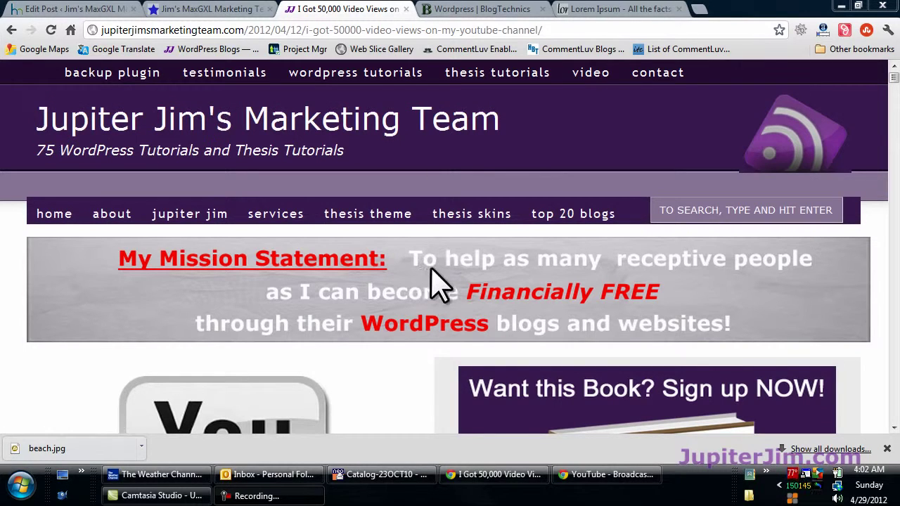
# - Scroll the YouTube-views post and click into the signup Name and Email fields
pyautogui.scroll(-4, 884, 382)
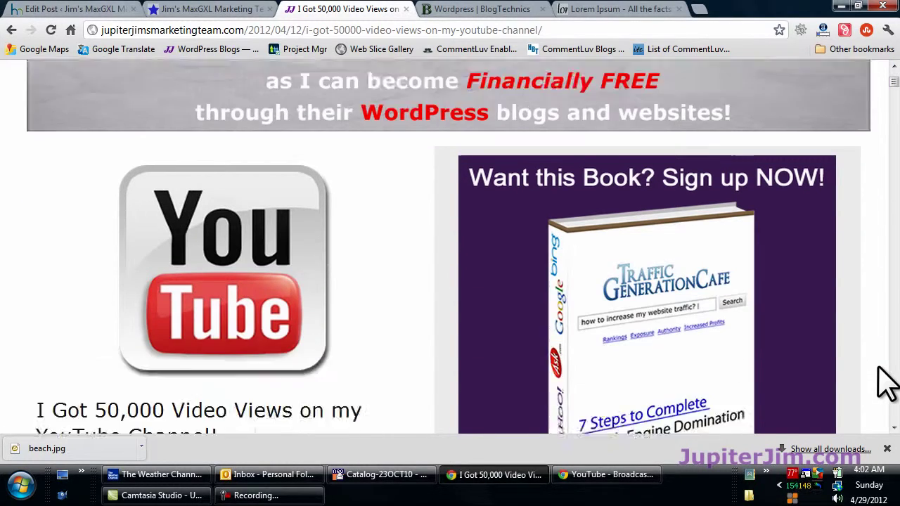
pyautogui.scroll(-3, 883, 301)
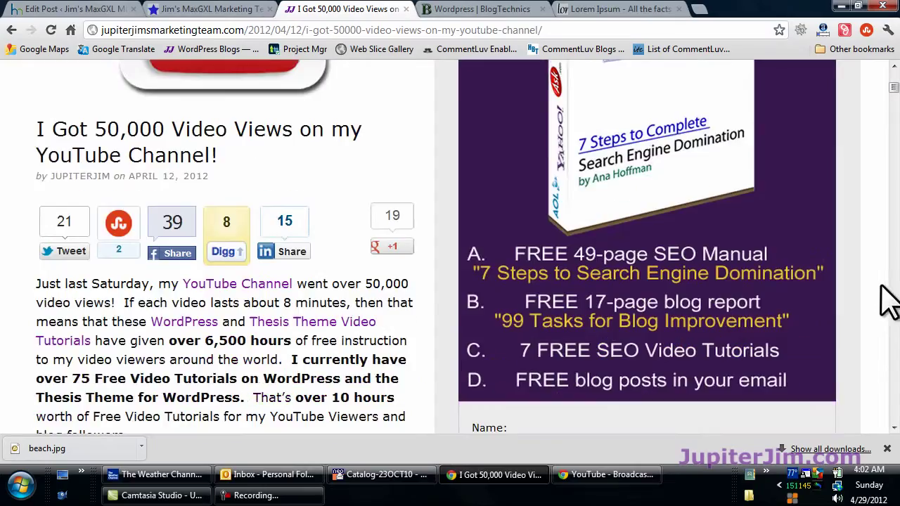
pyautogui.scroll(-3, 884, 301)
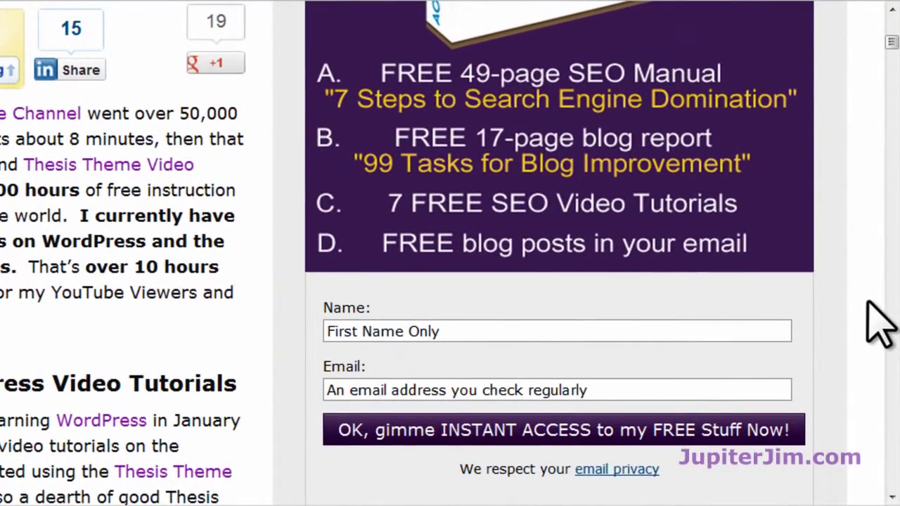
pyautogui.scroll(1, 879, 324)
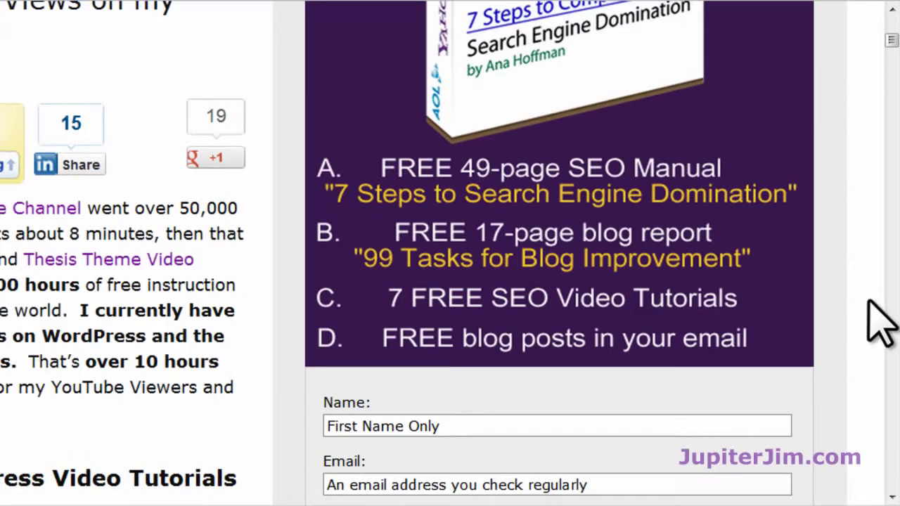
pyautogui.click(435, 426)
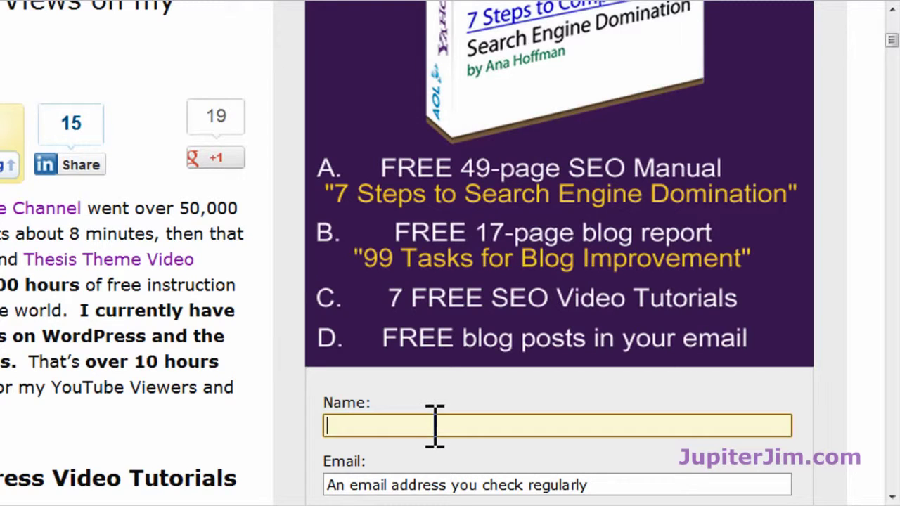
pyautogui.click(424, 484)
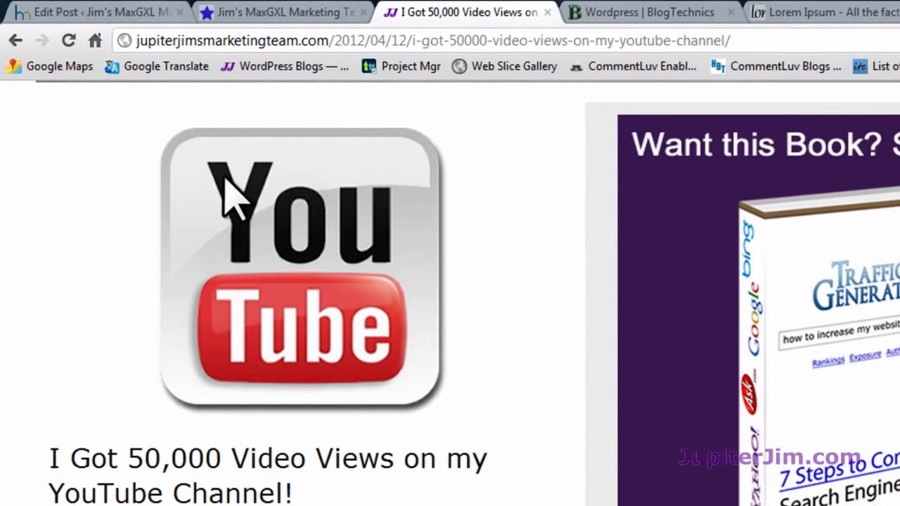
# - Highlight the post title and its three centered section headings, such as 'Why You Should Do Video Tutorials!'
pyautogui.scroll(-3, 95, 309)
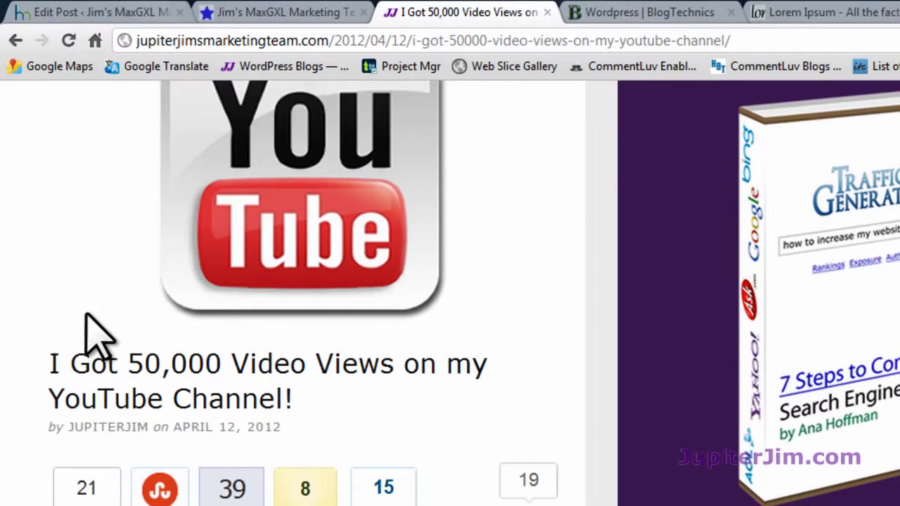
pyautogui.tripleClick(152, 366)
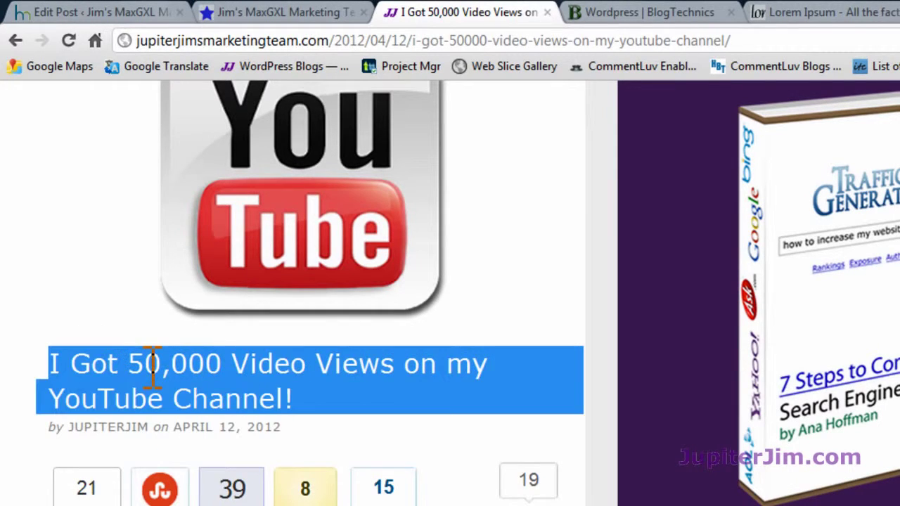
pyautogui.click(4, 194)
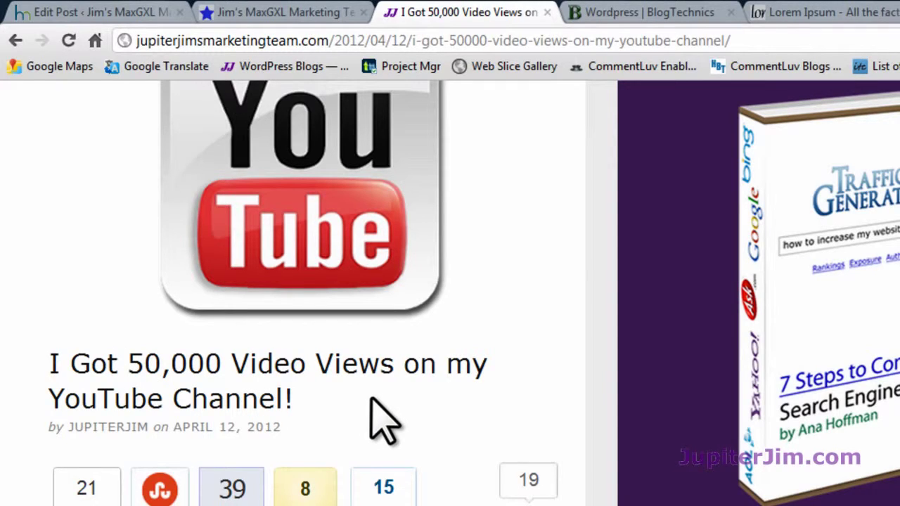
pyautogui.scroll(-6, 424, 382)
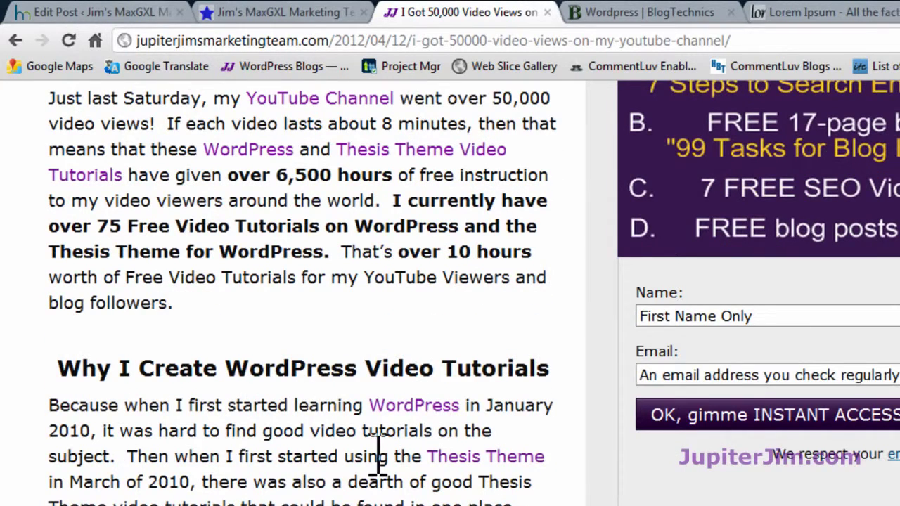
pyautogui.tripleClick(274, 367)
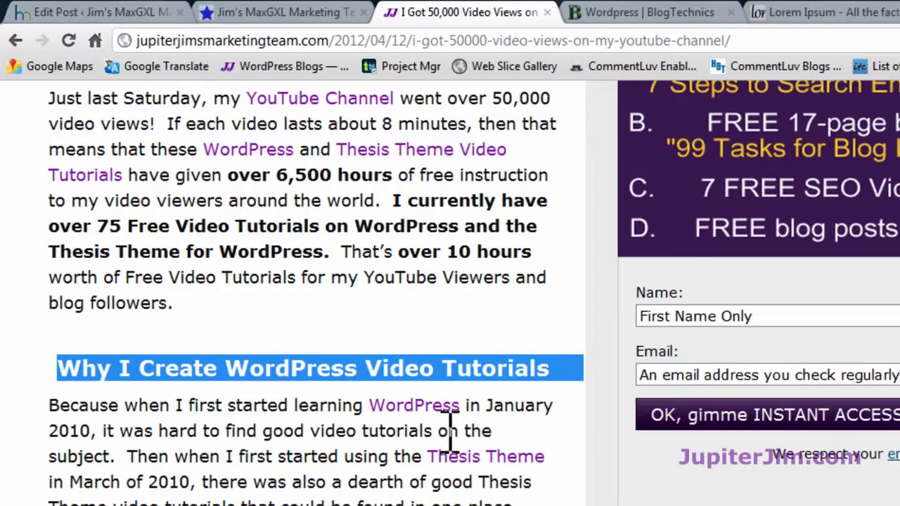
pyautogui.scroll(-5, 456, 433)
pyautogui.scroll(-13, 451, 450)
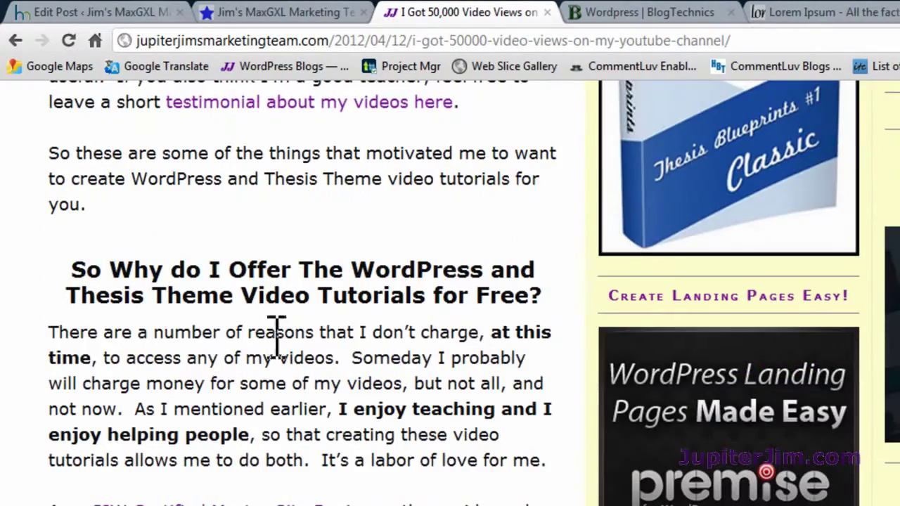
pyautogui.tripleClick(237, 273)
pyautogui.scroll(-12, 310, 257)
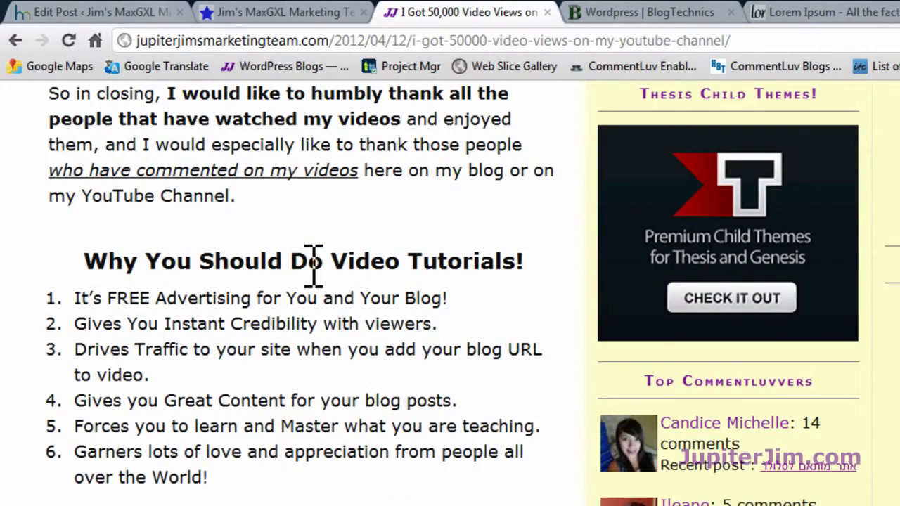
pyautogui.tripleClick(314, 261)
pyautogui.click(375, 343)
# - Scroll back up and switch to the MaxGXL Marketing Team blog
pyautogui.scroll(-5, 377, 342)
pyautogui.scroll(3, 377, 341)
pyautogui.scroll(15, 377, 342)
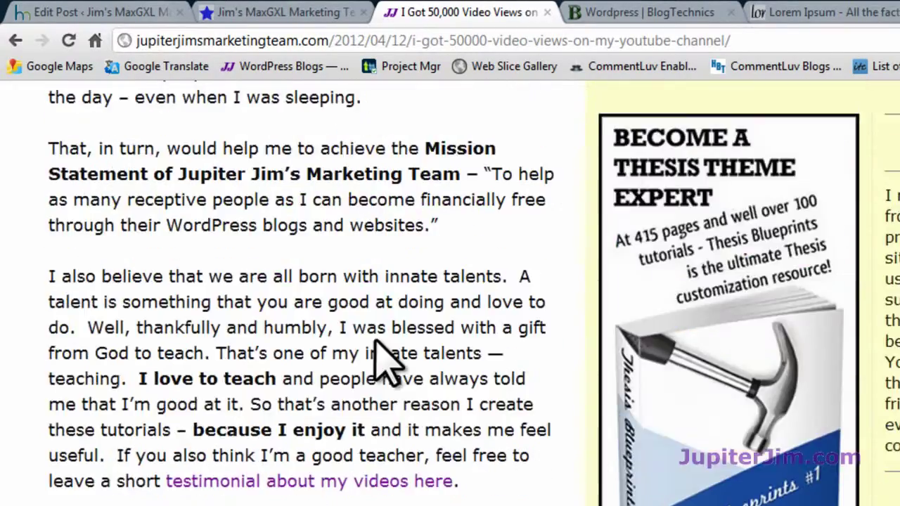
pyautogui.scroll(10, 379, 345)
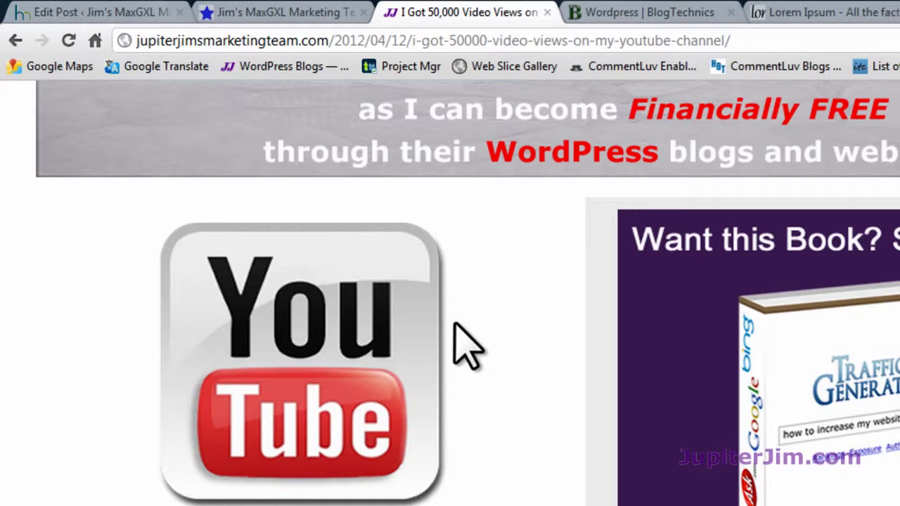
pyautogui.click(269, 13)
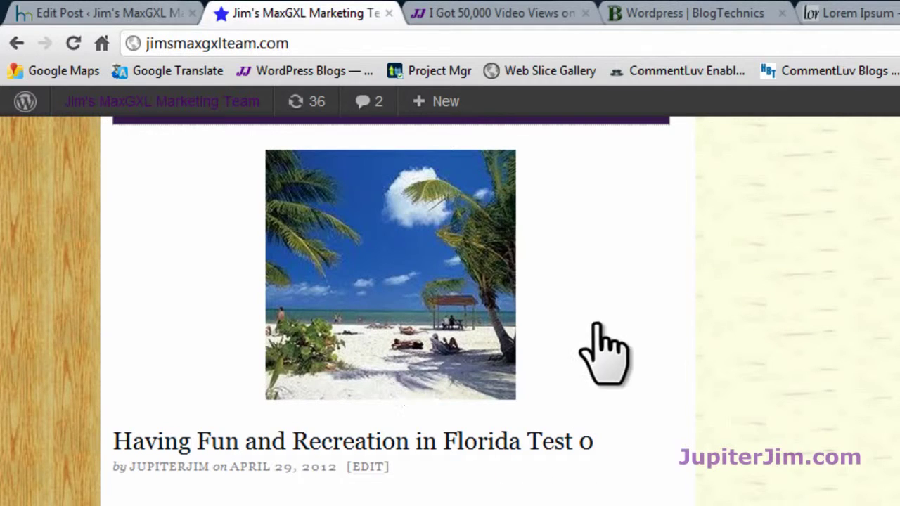
pyautogui.scroll(-3, 583, 422)
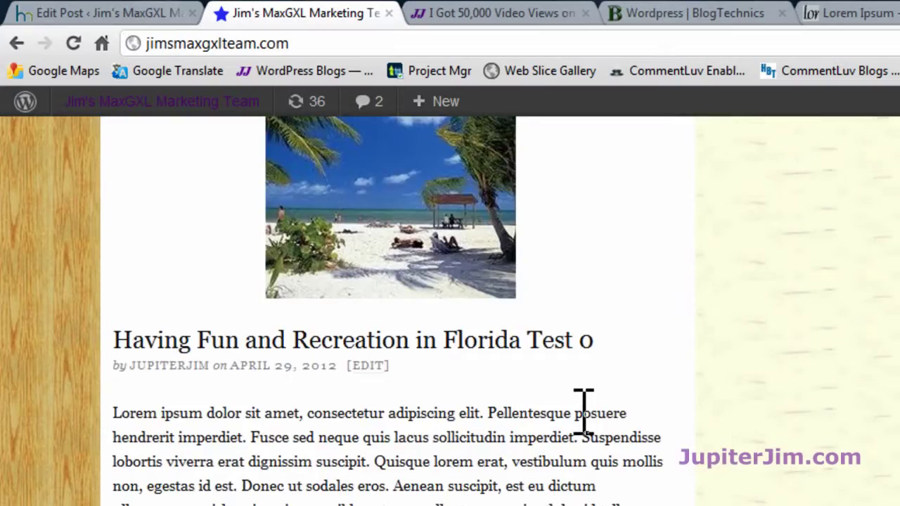
pyautogui.scroll(-2, 583, 432)
pyautogui.scroll(-5, 583, 436)
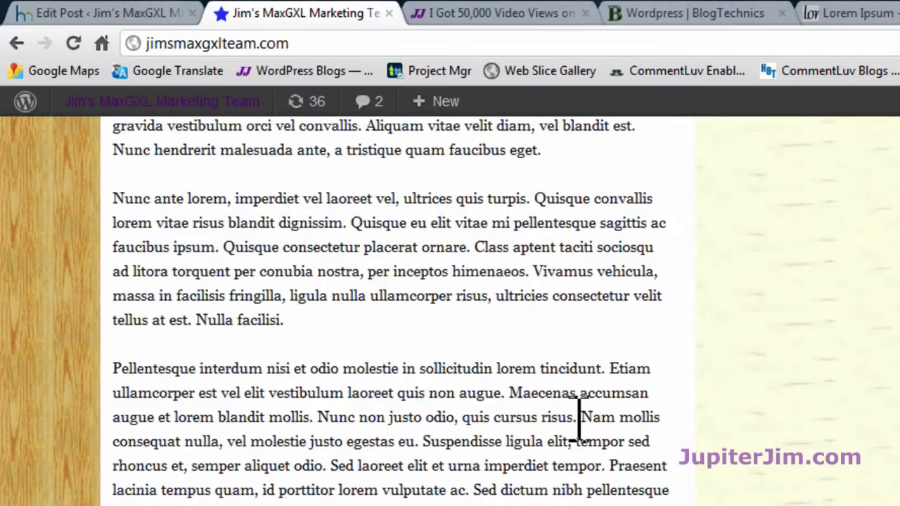
pyautogui.scroll(-6, 403, 387)
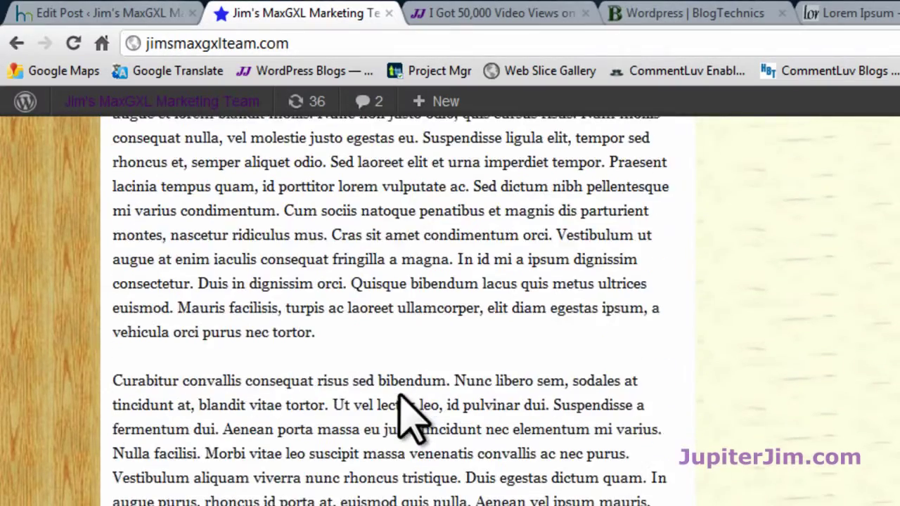
pyautogui.scroll(15, 402, 394)
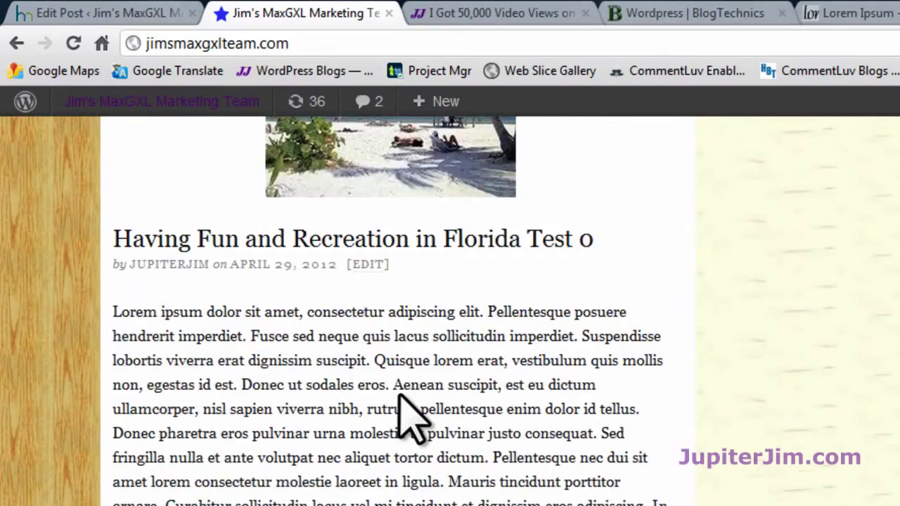
pyautogui.scroll(12, 410, 418)
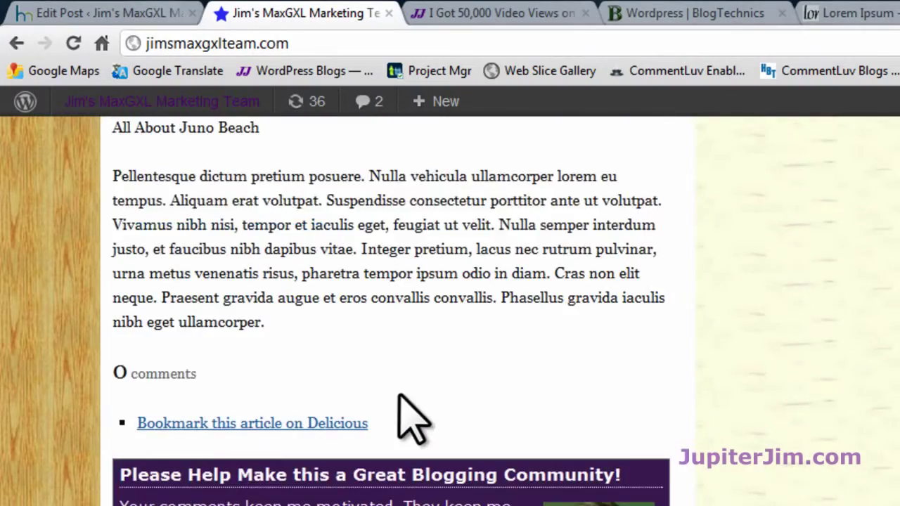
pyautogui.scroll(3, 399, 396)
pyautogui.doubleClick(157, 328)
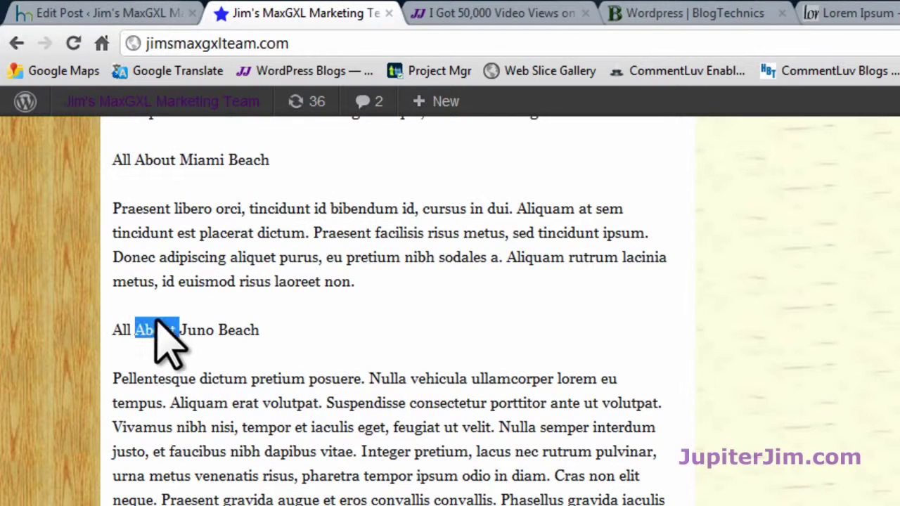
pyautogui.scroll(3, 426, 361)
pyautogui.doubleClick(240, 360)
pyautogui.scroll(8, 443, 380)
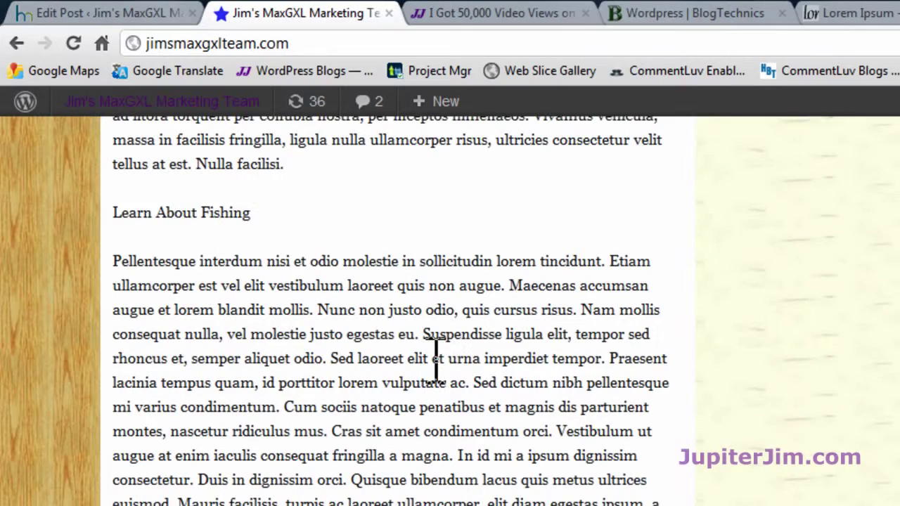
pyautogui.scroll(2, 436, 360)
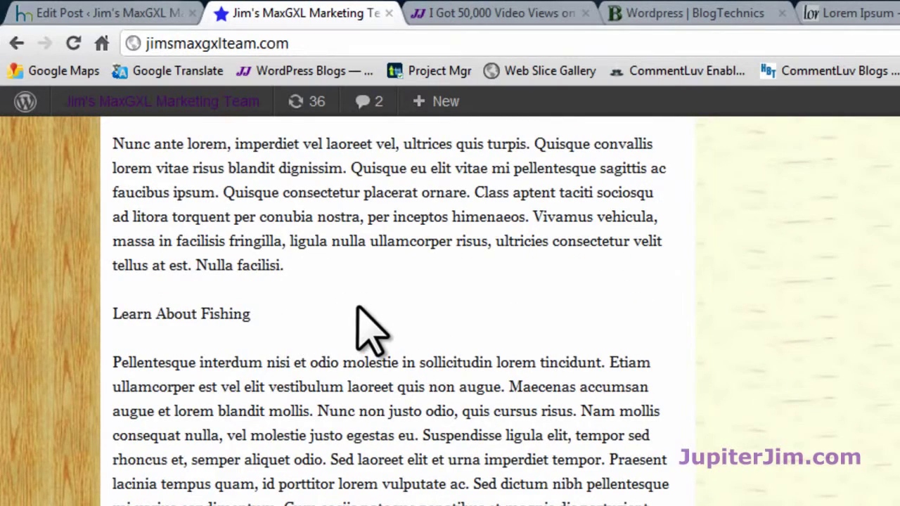
pyautogui.scroll(8, 358, 313)
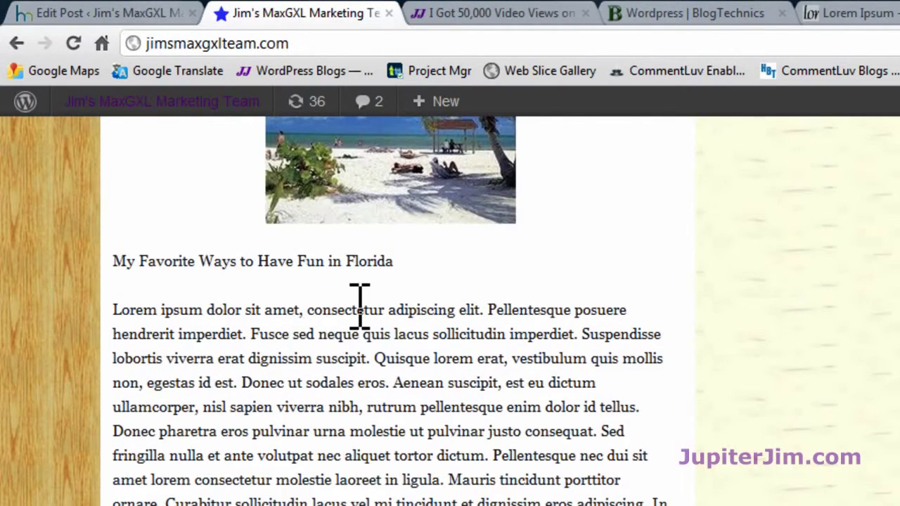
pyautogui.scroll(4, 454, 371)
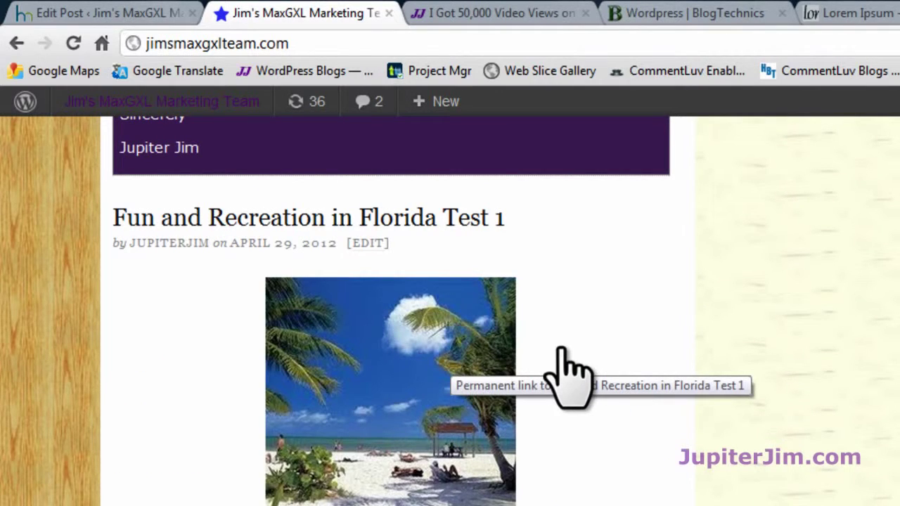
pyautogui.scroll(3, 562, 352)
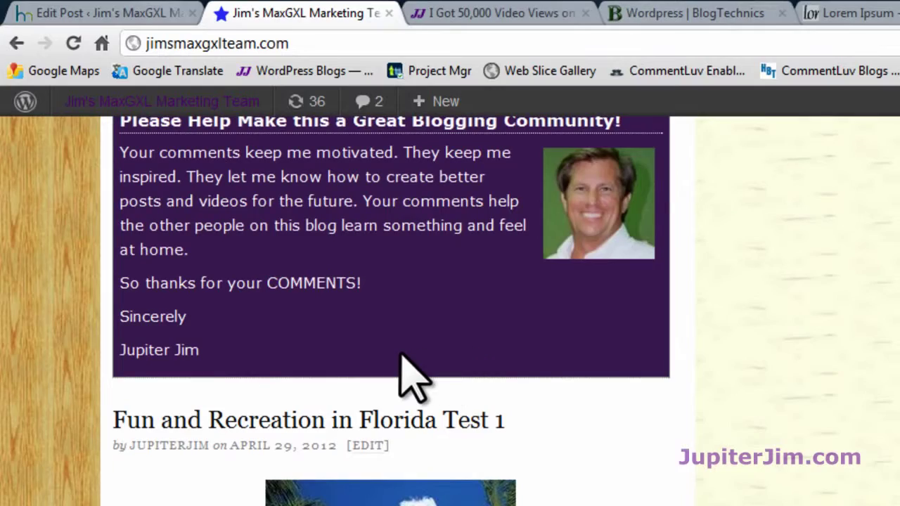
pyautogui.scroll(1, 412, 376)
pyautogui.scroll(15, 408, 366)
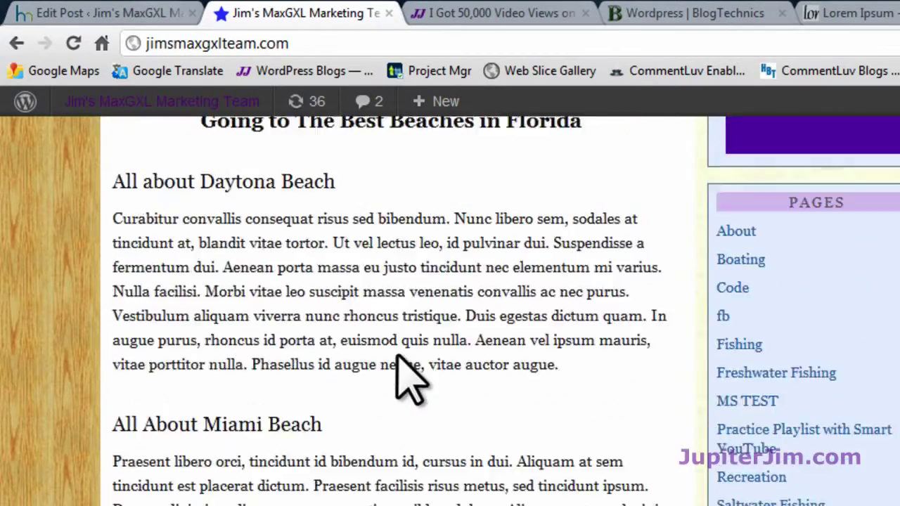
pyautogui.scroll(5, 408, 373)
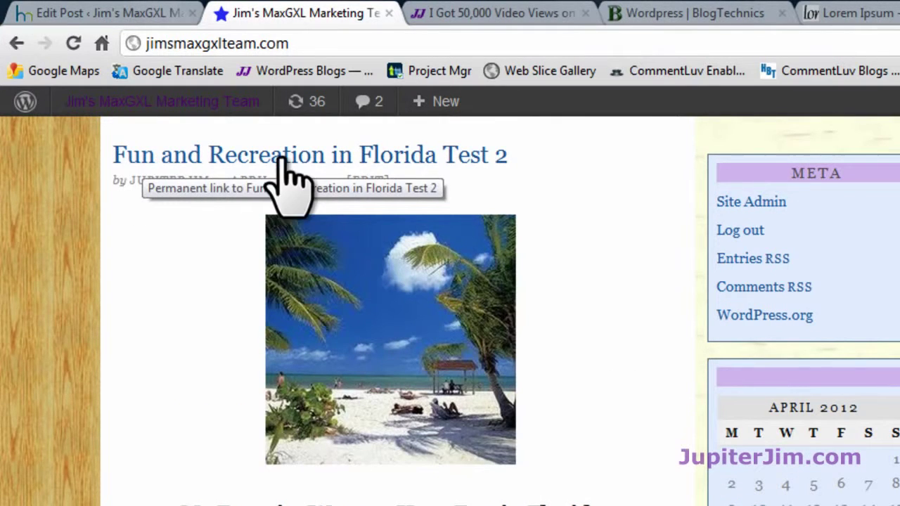
pyautogui.scroll(-3, 595, 254)
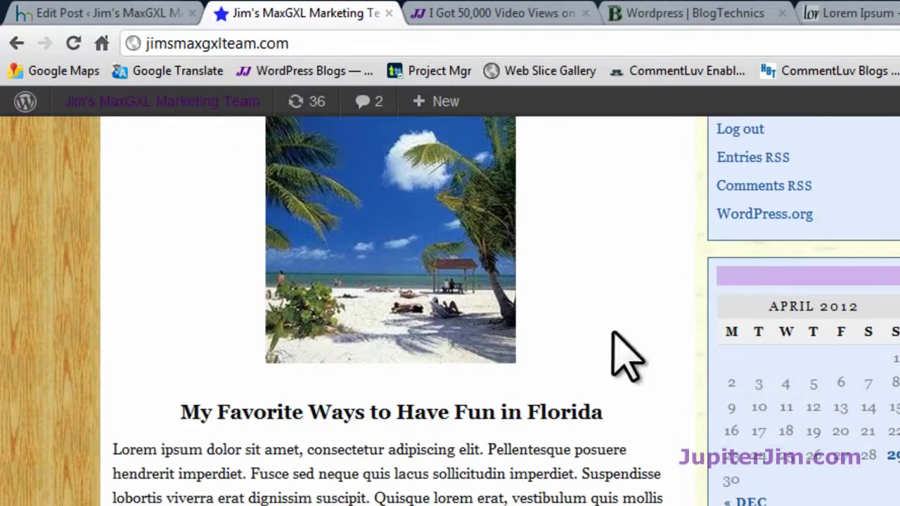
pyautogui.scroll(-3, 411, 387)
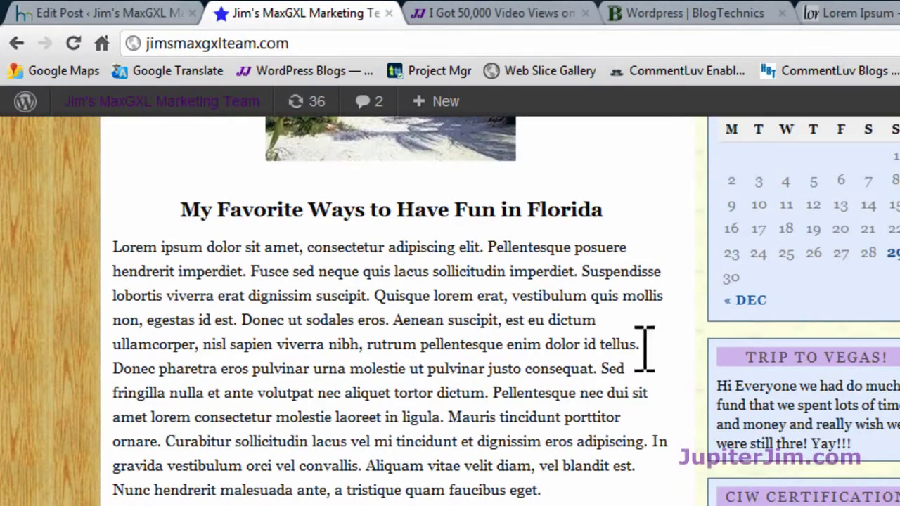
pyautogui.scroll(-8, 623, 352)
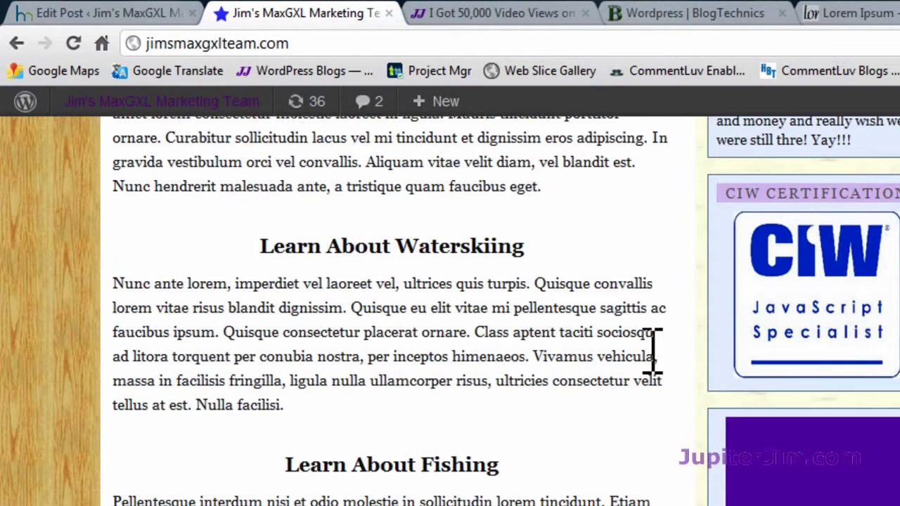
pyautogui.doubleClick(426, 247)
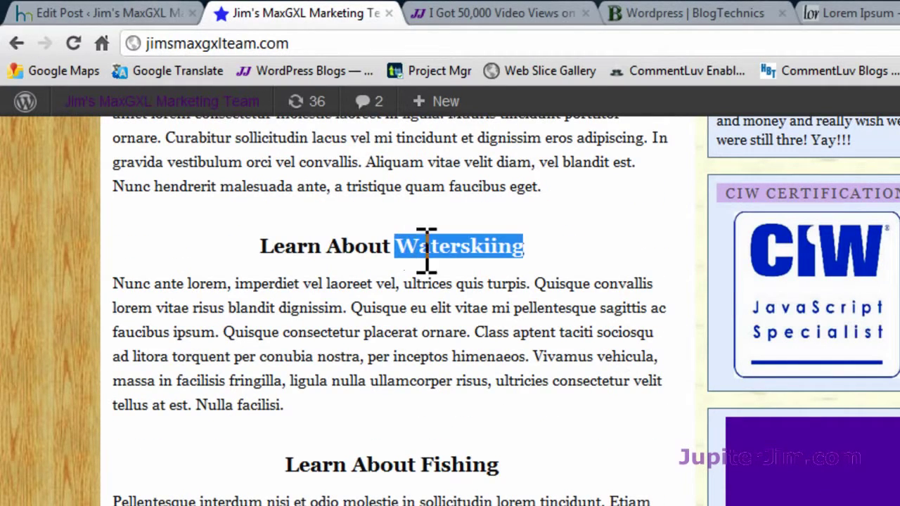
pyautogui.tripleClick(391, 466)
pyautogui.scroll(-6, 622, 469)
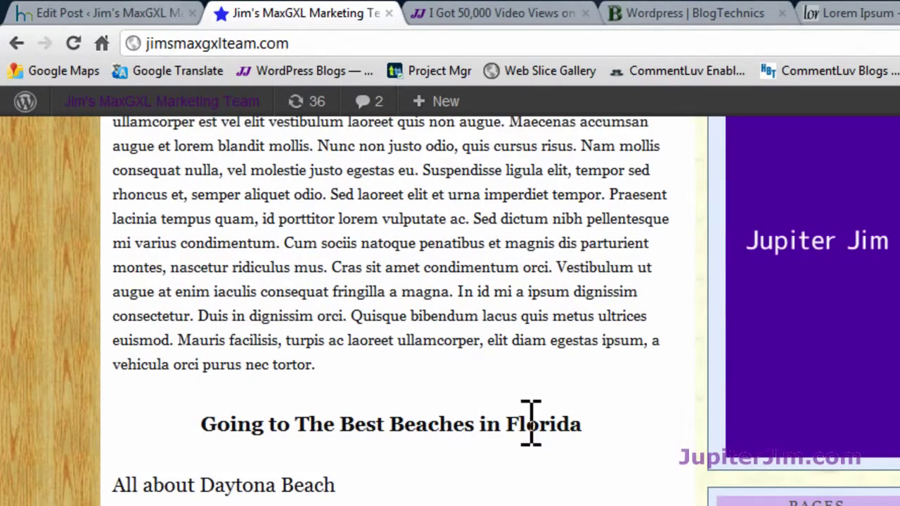
pyautogui.scroll(-3, 642, 482)
pyautogui.scroll(-3, 641, 482)
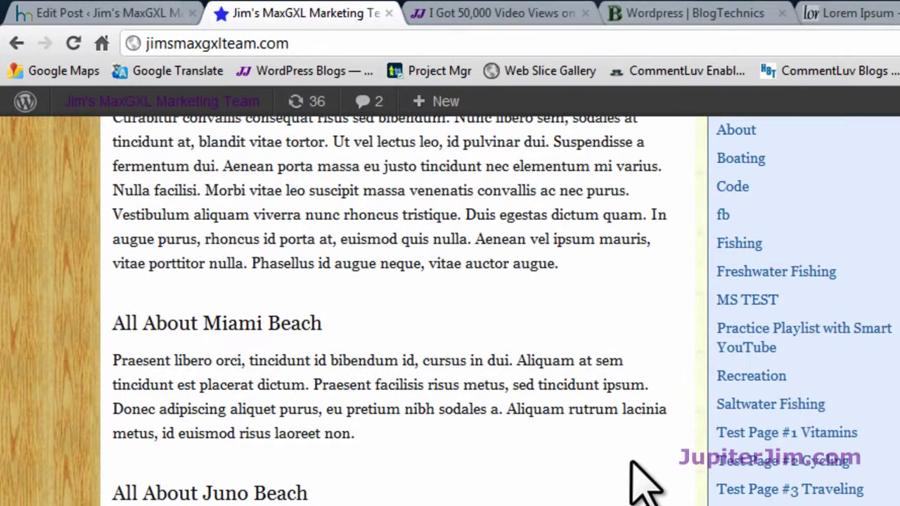
pyautogui.scroll(1, 632, 471)
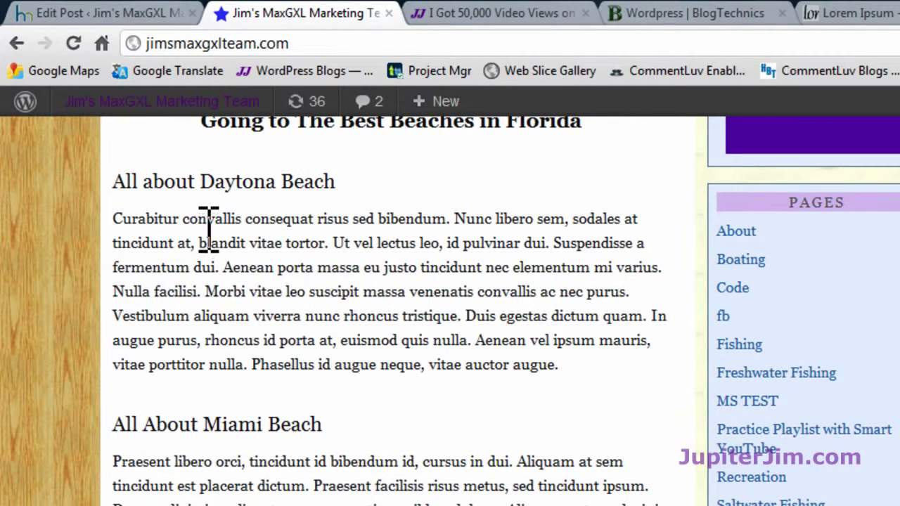
pyautogui.moveTo(114, 181); pyautogui.dragTo(361, 177)
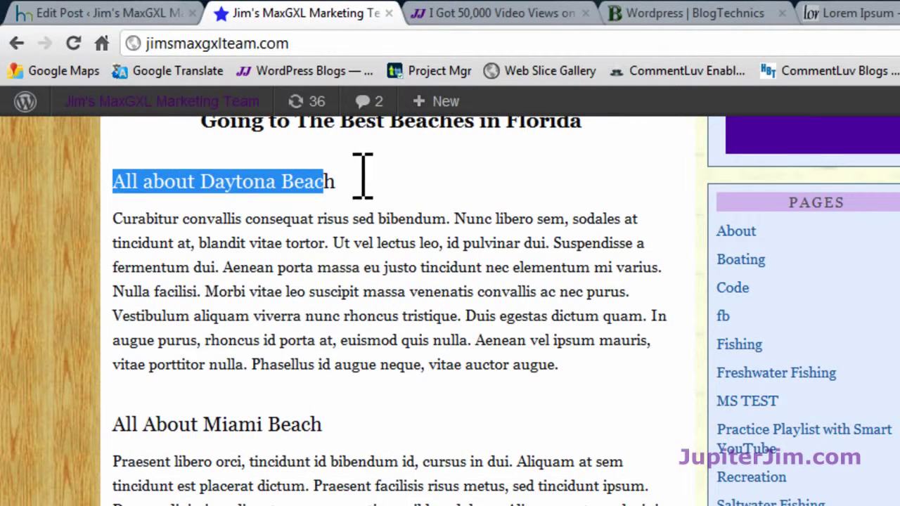
pyautogui.click(421, 175)
pyautogui.doubleClick(209, 424)
pyautogui.tripleClick(209, 424)
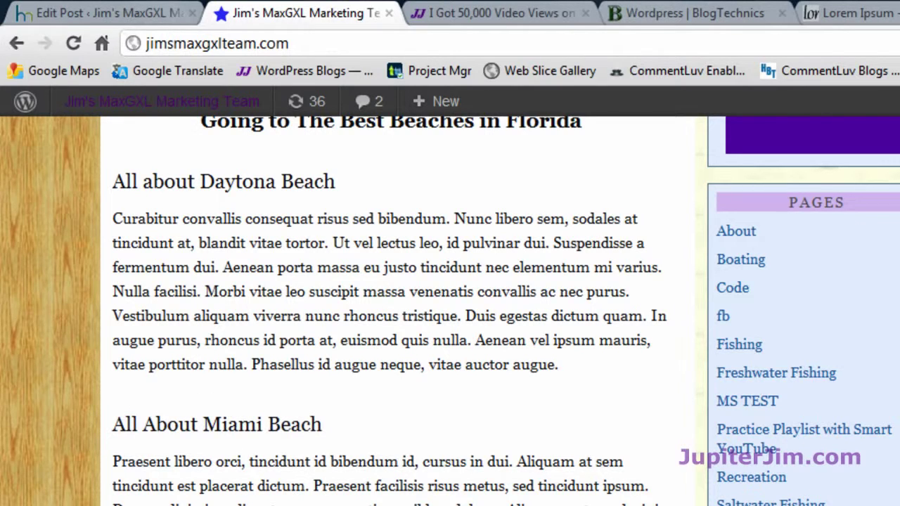
pyautogui.scroll(1, 422, 254)
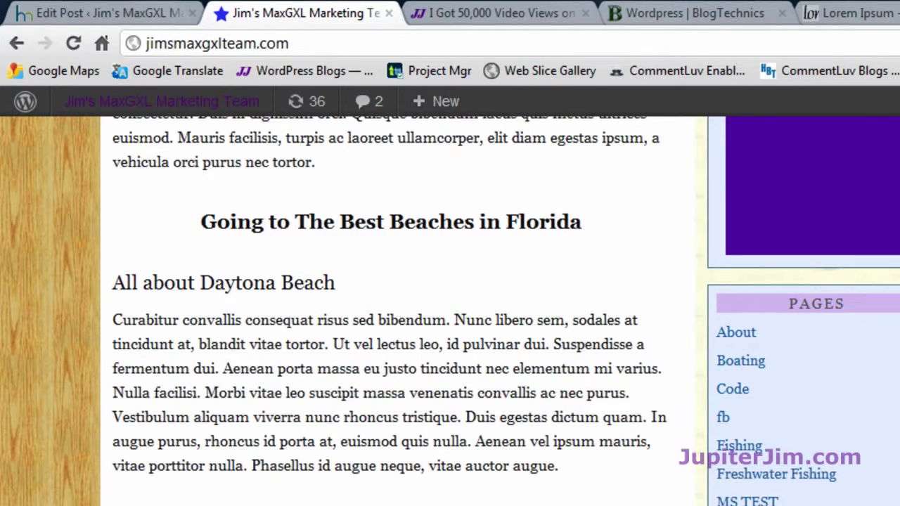
pyautogui.scroll(1, 422, 242)
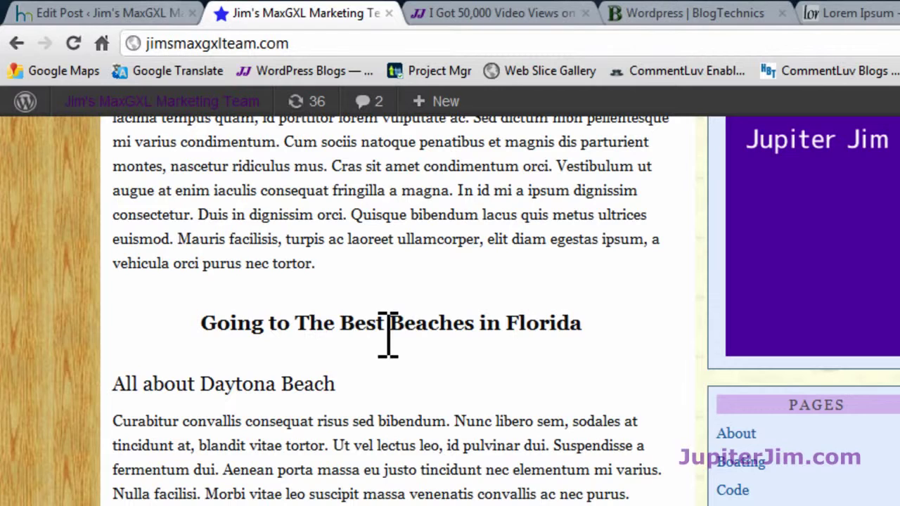
# - Return to the 'Fun and Recreation in Florida Test 1' edit screen and scroll to its HTML content
pyautogui.click(95, 15)
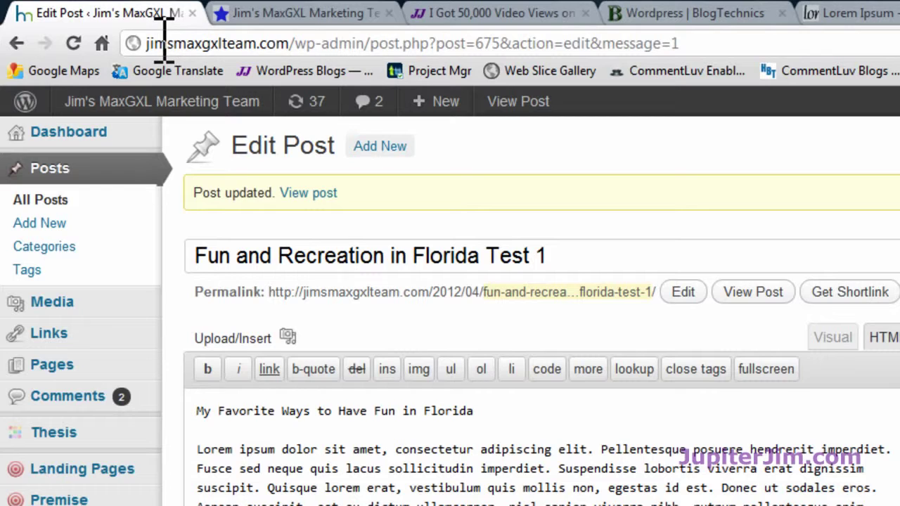
pyautogui.moveTo(196, 100)
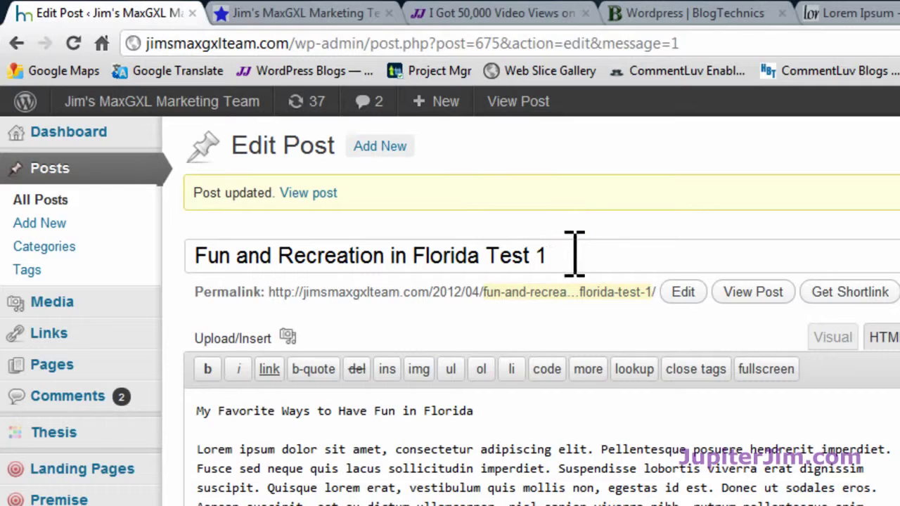
pyautogui.moveTo(568, 258); pyautogui.dragTo(175, 251)
pyautogui.click(652, 261)
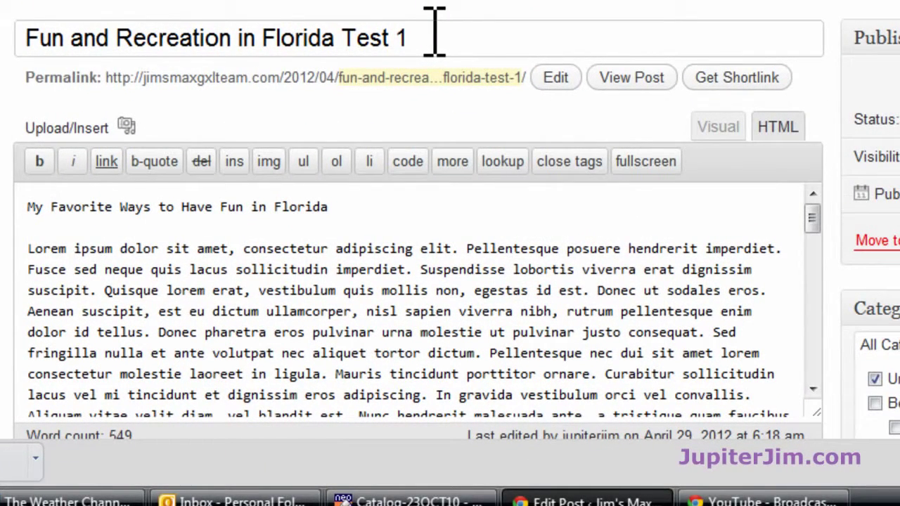
pyautogui.scroll(-2, 494, 204)
pyautogui.scroll(2, 520, 211)
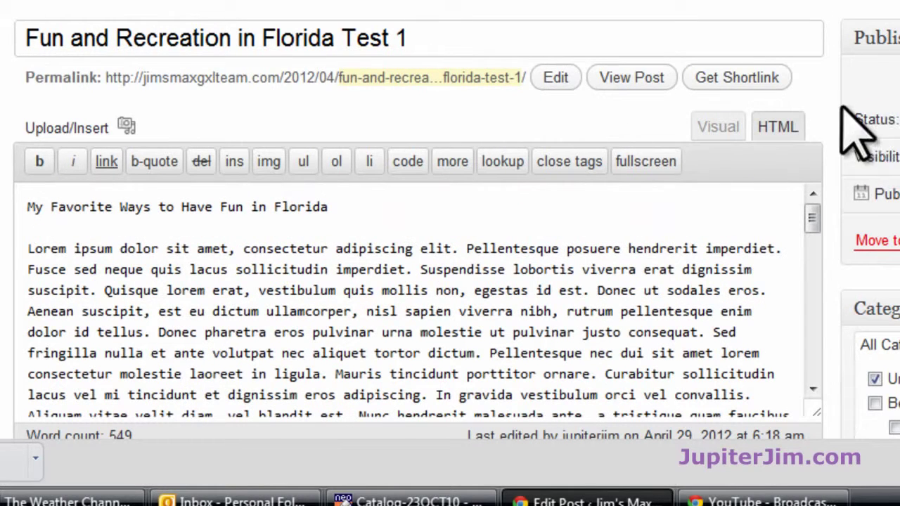
pyautogui.scroll(-2, 833, 109)
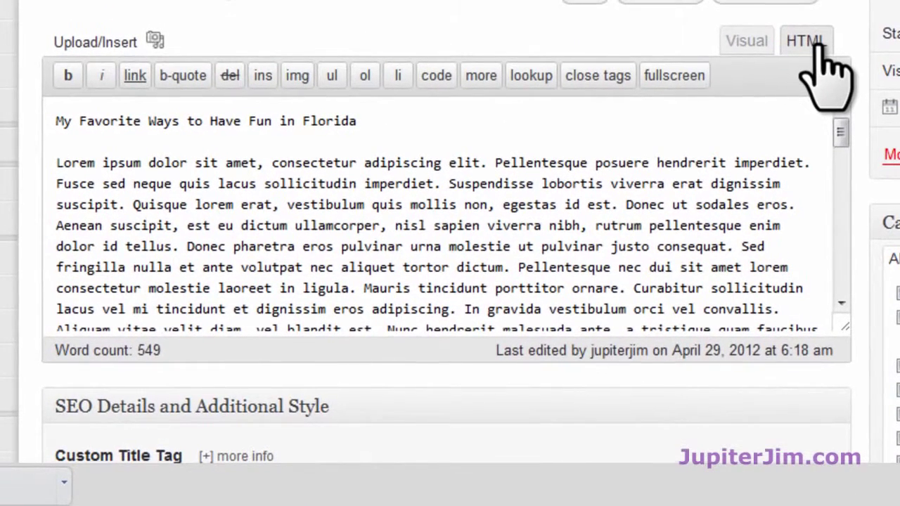
# - In the Visual editor, format 'My Favorite Ways to Have Fun in Florida' as Heading 2
pyautogui.click(746, 43)
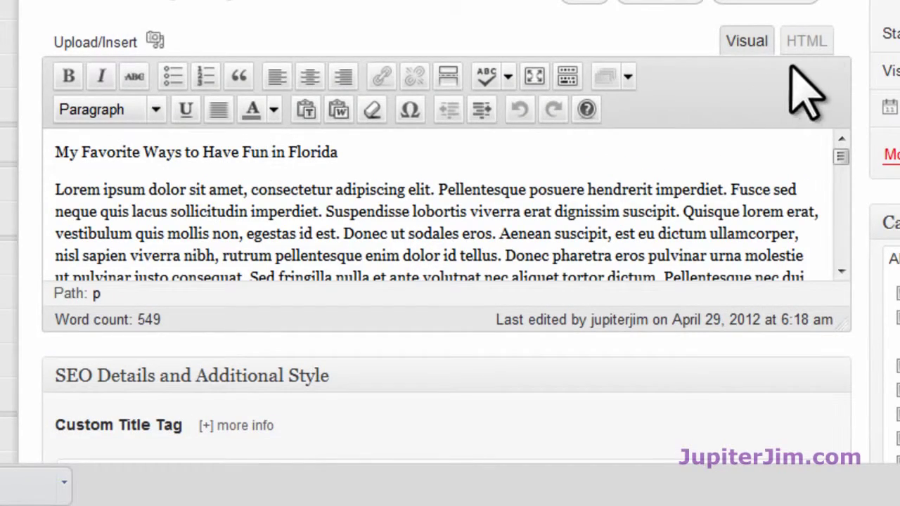
pyautogui.click(806, 42)
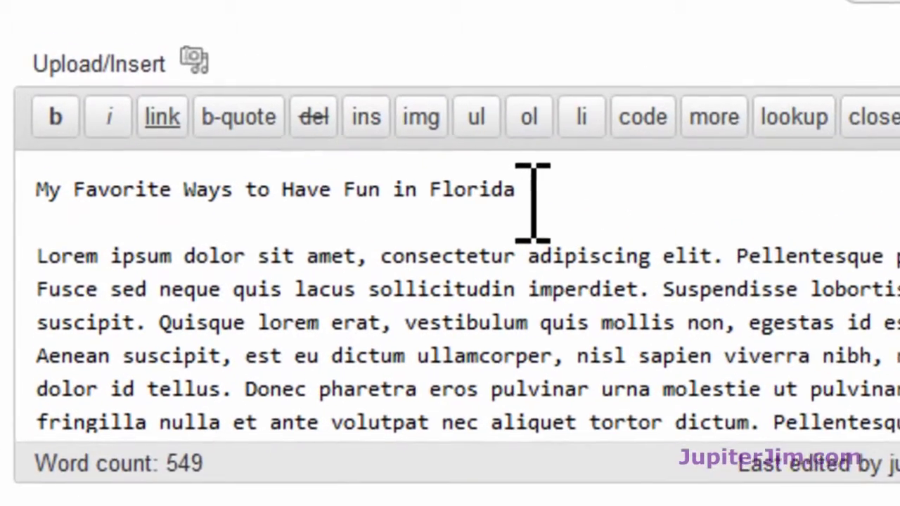
pyautogui.moveTo(360, 121); pyautogui.dragTo(138, 124)
pyautogui.moveTo(167, 193); pyautogui.dragTo(56, 191)
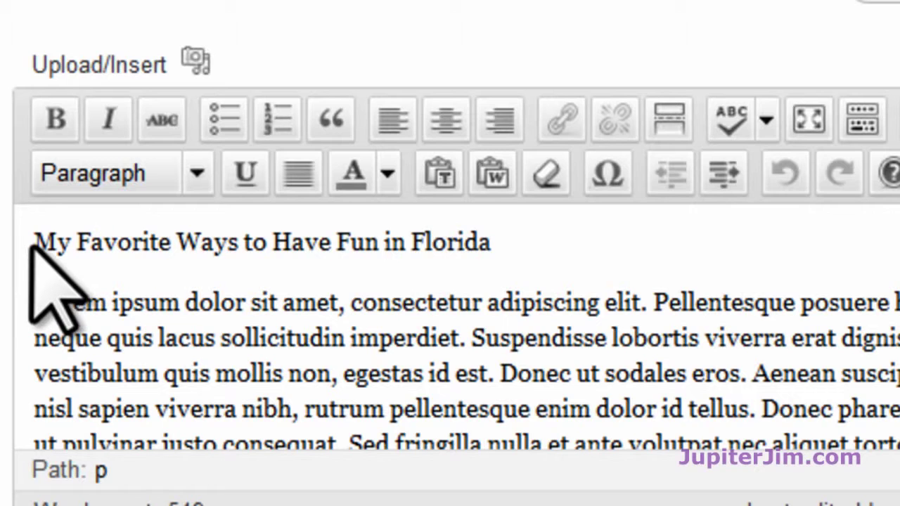
pyautogui.moveTo(42, 243); pyautogui.dragTo(526, 235)
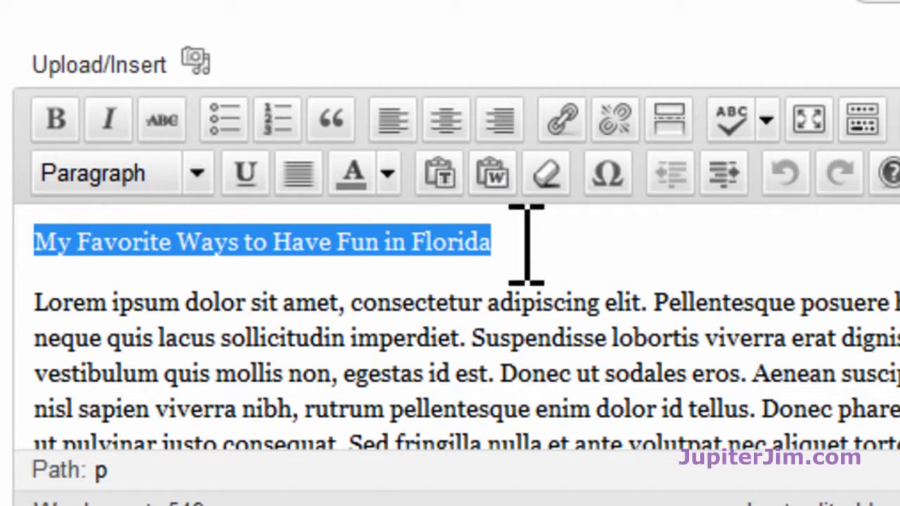
pyautogui.click(196, 175)
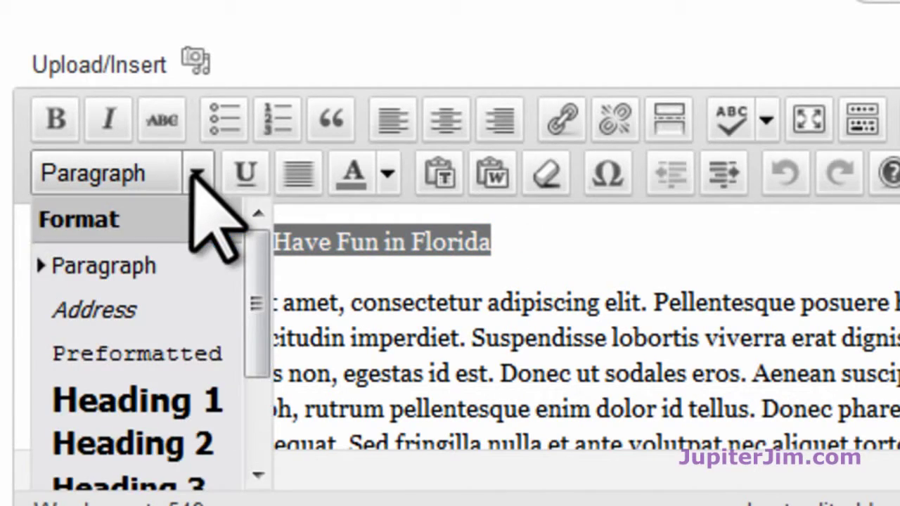
pyautogui.click(177, 452)
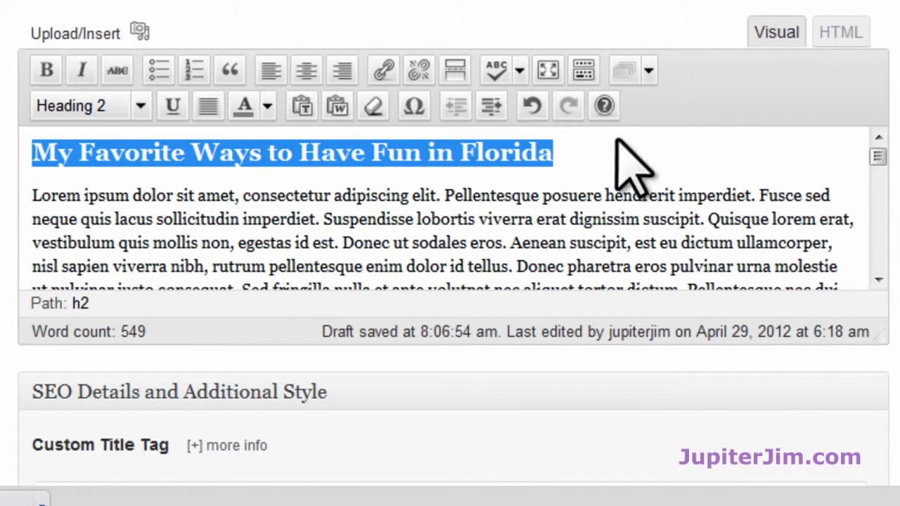
# - Inspect the title's opening and closing h2 tags in the HTML view
pyautogui.click(645, 151)
pyautogui.click(840, 32)
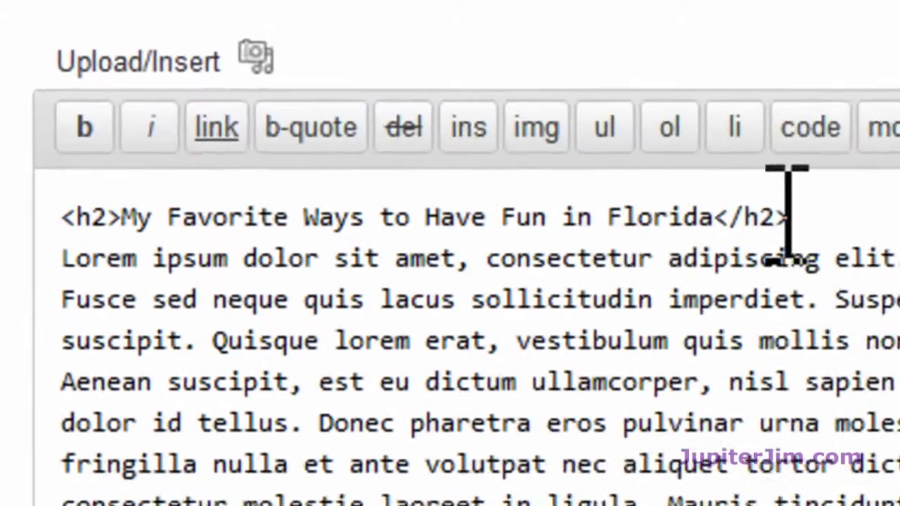
pyautogui.moveTo(431, 119); pyautogui.dragTo(390, 119)
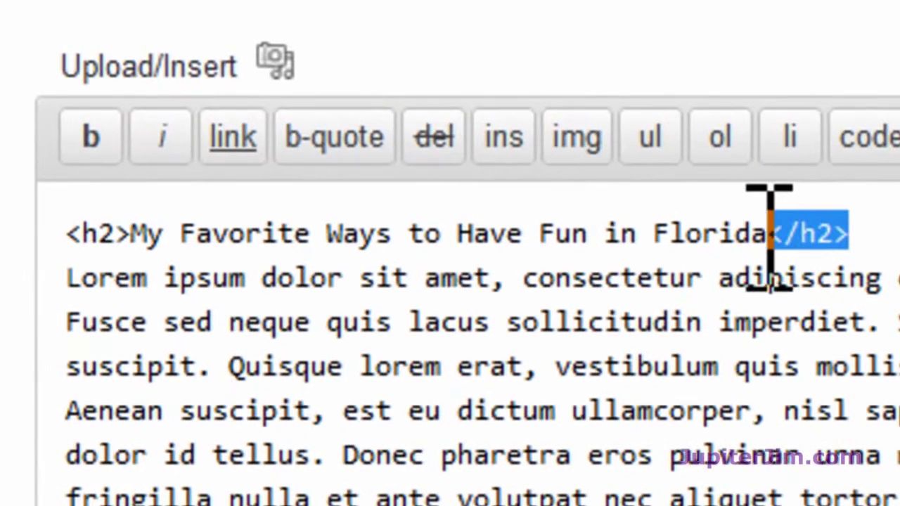
pyautogui.moveTo(133, 236); pyautogui.dragTo(69, 235)
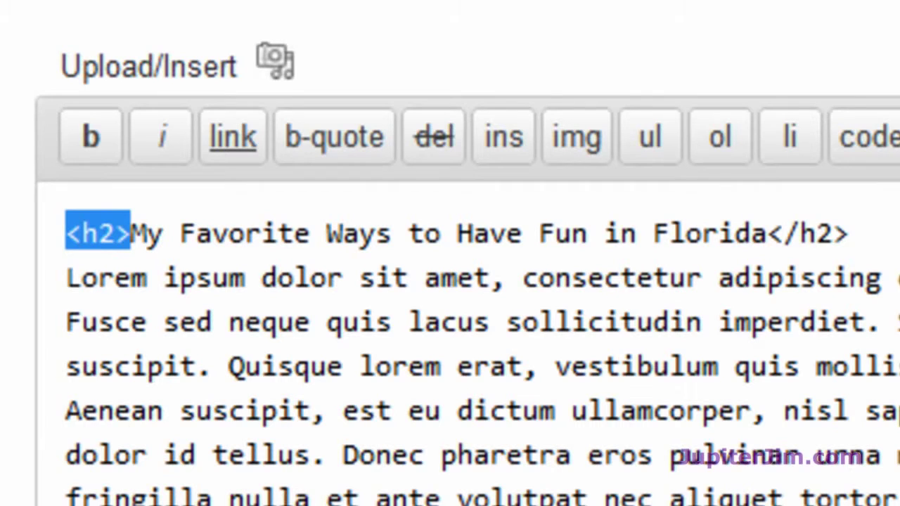
pyautogui.click(851, 233)
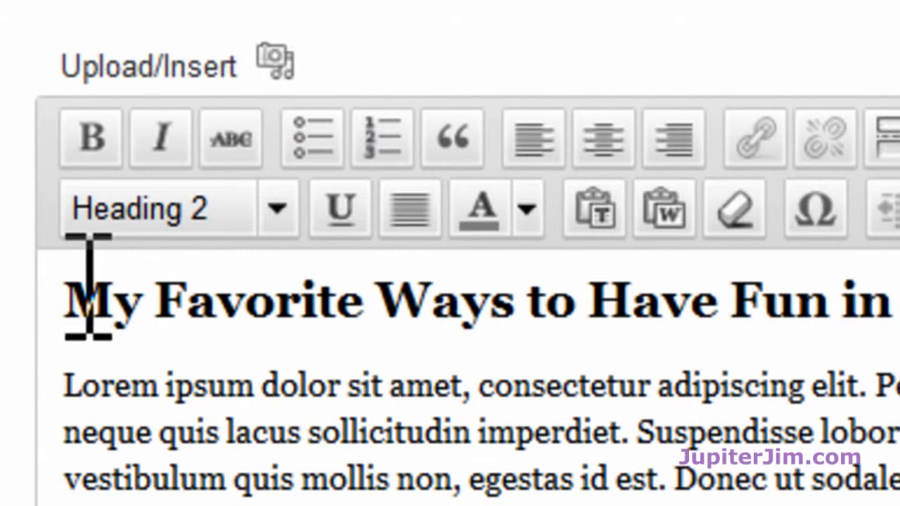
# - Center the title, confirm its h2 has text-align: center in HTML, then return to Visual
pyautogui.moveTo(67, 299); pyautogui.dragTo(897, 299)
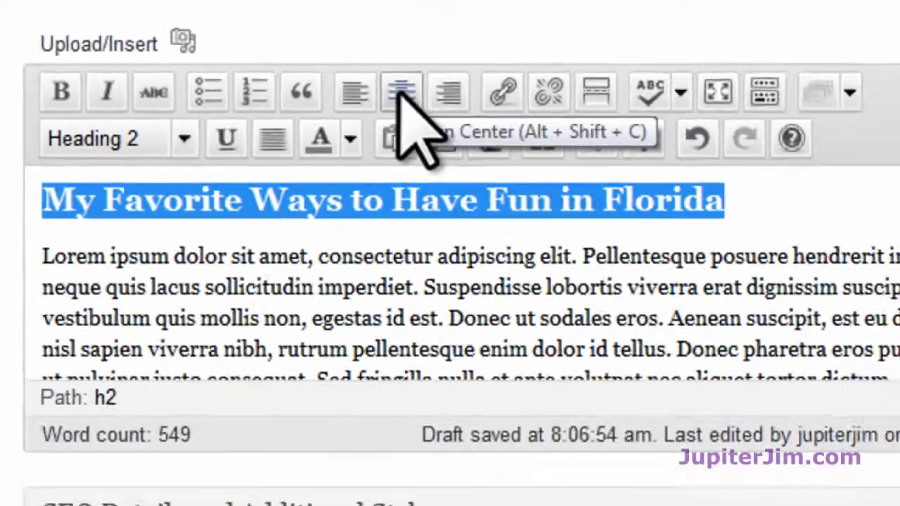
pyautogui.click(603, 135)
pyautogui.click(768, 147)
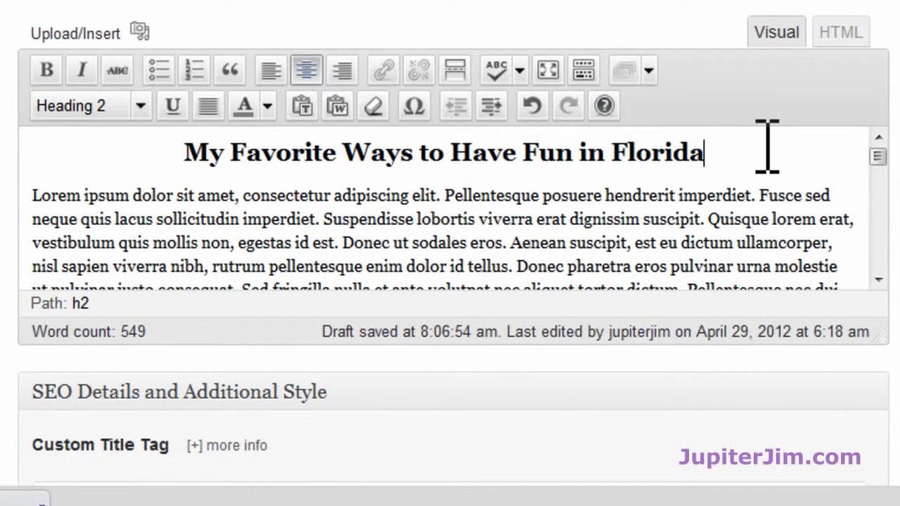
pyautogui.click(841, 33)
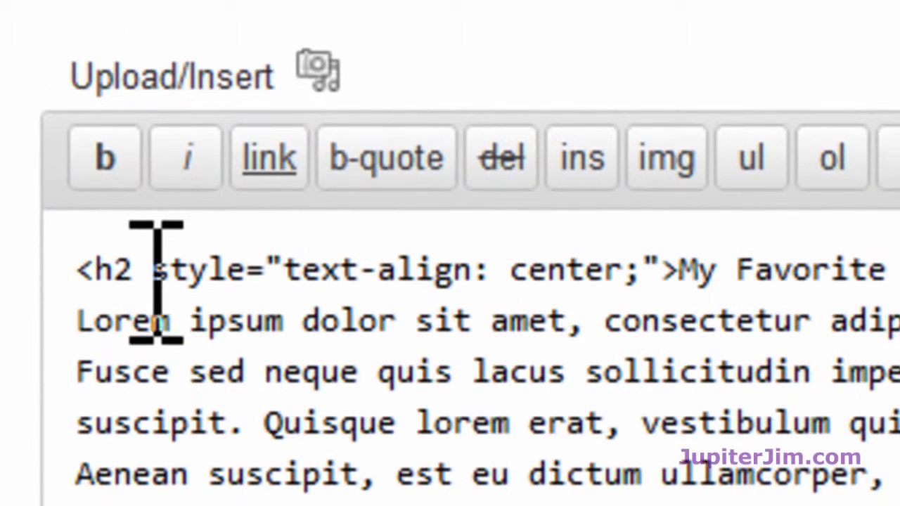
pyautogui.moveTo(153, 277); pyautogui.dragTo(675, 240)
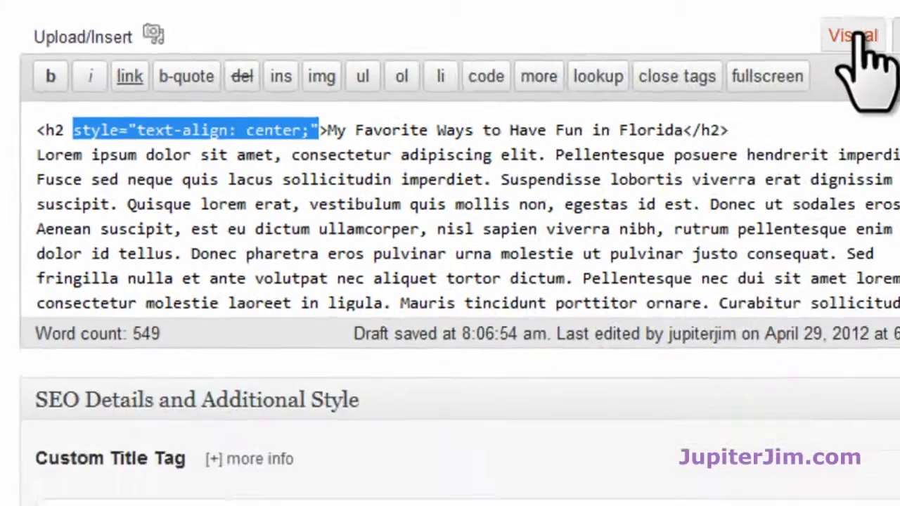
pyautogui.click(782, 33)
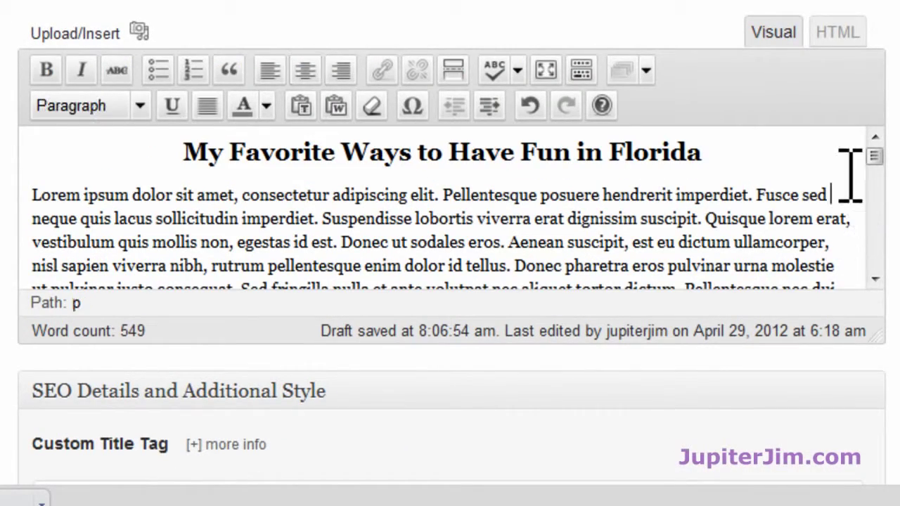
# - Make 'Learn About Waterskiing' a centered Heading 2
pyautogui.click(849, 179)
pyautogui.scroll(-3, 853, 178)
pyautogui.scroll(-3, 853, 178)
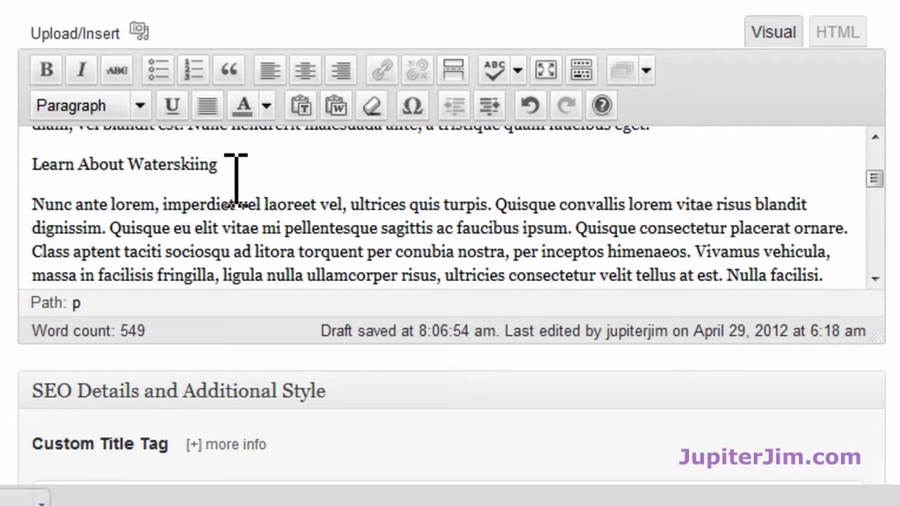
pyautogui.moveTo(221, 168); pyautogui.dragTo(24, 164)
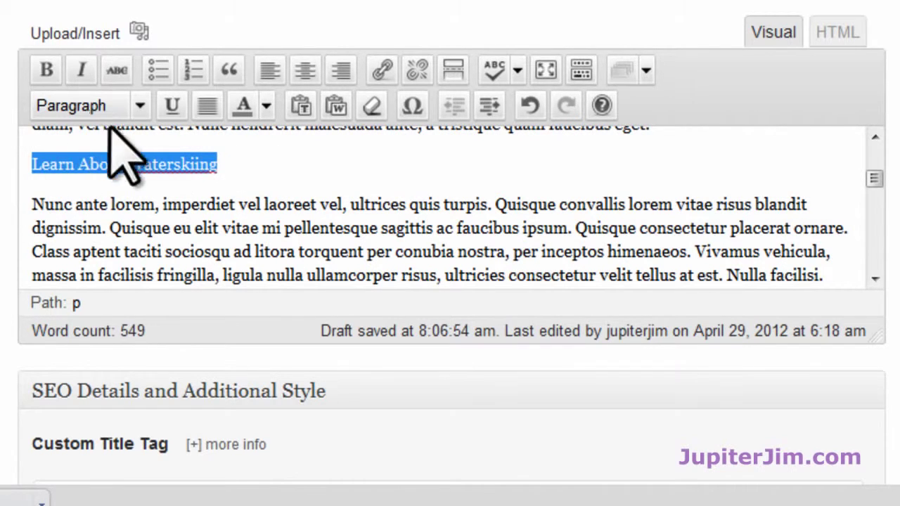
pyautogui.click(140, 106)
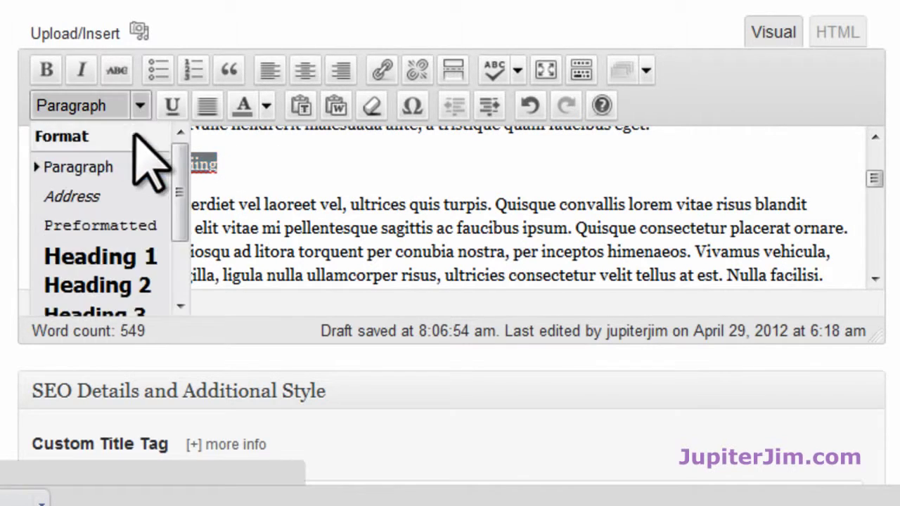
pyautogui.click(144, 285)
pyautogui.click(305, 70)
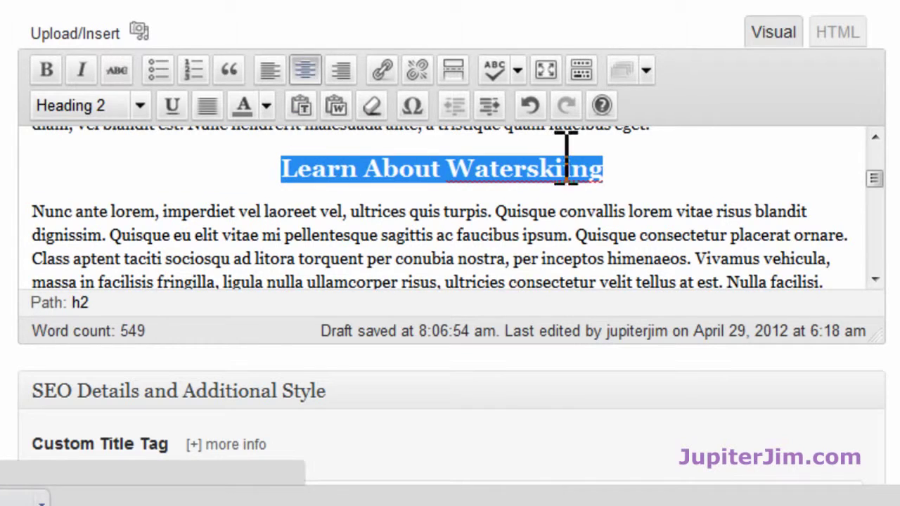
pyautogui.click(662, 169)
# - Make 'Going to The Best Beaches in Florida' a centered Heading 2
pyautogui.scroll(-10, 660, 209)
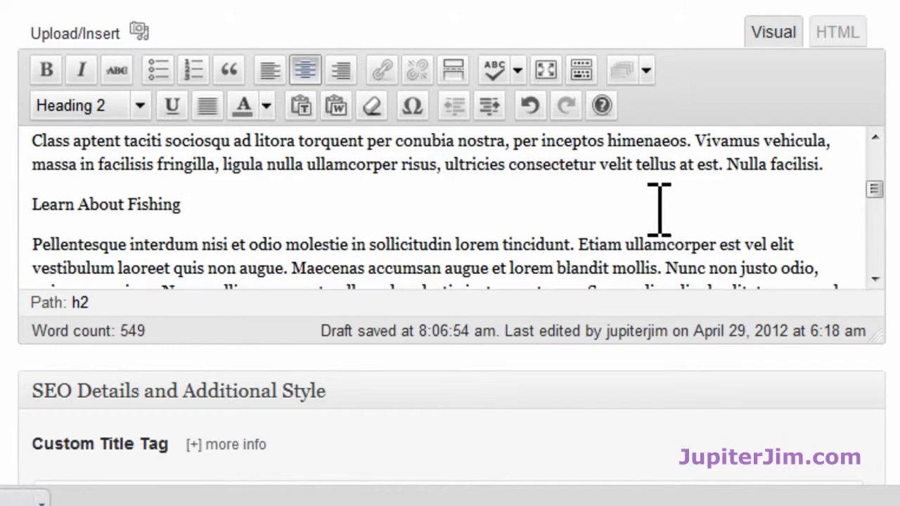
pyautogui.scroll(-3, 647, 207)
pyautogui.scroll(3, 647, 225)
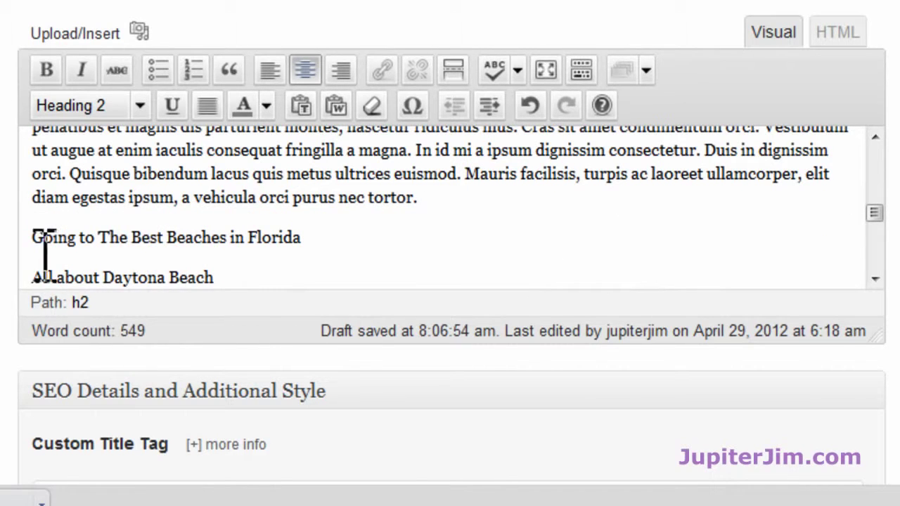
pyautogui.moveTo(33, 237); pyautogui.dragTo(314, 244)
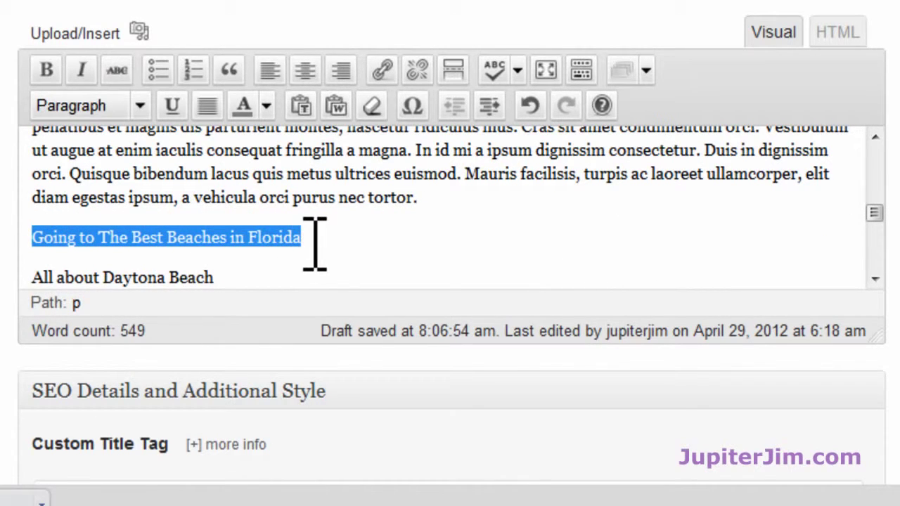
pyautogui.click(138, 107)
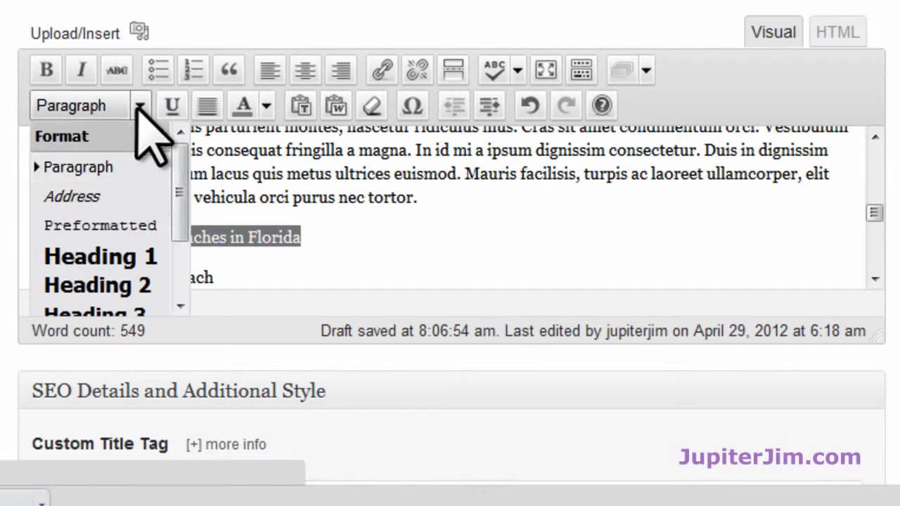
pyautogui.click(143, 286)
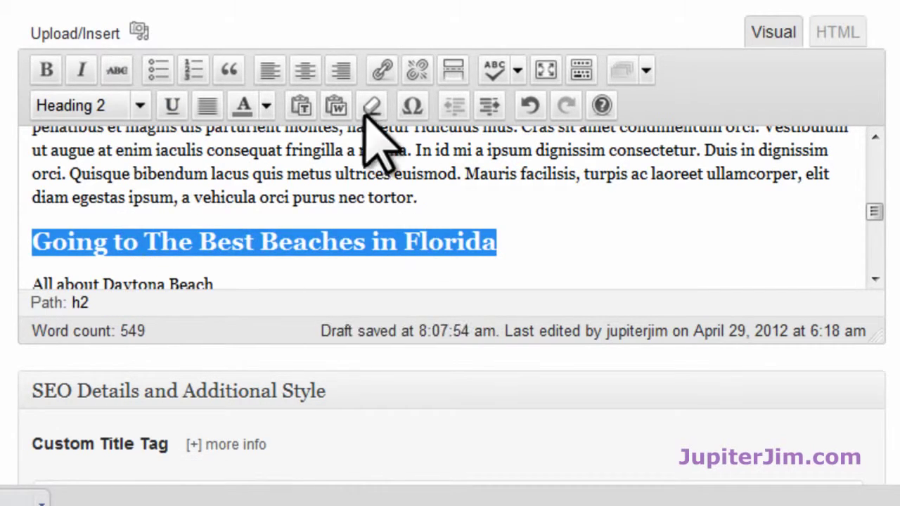
pyautogui.click(304, 71)
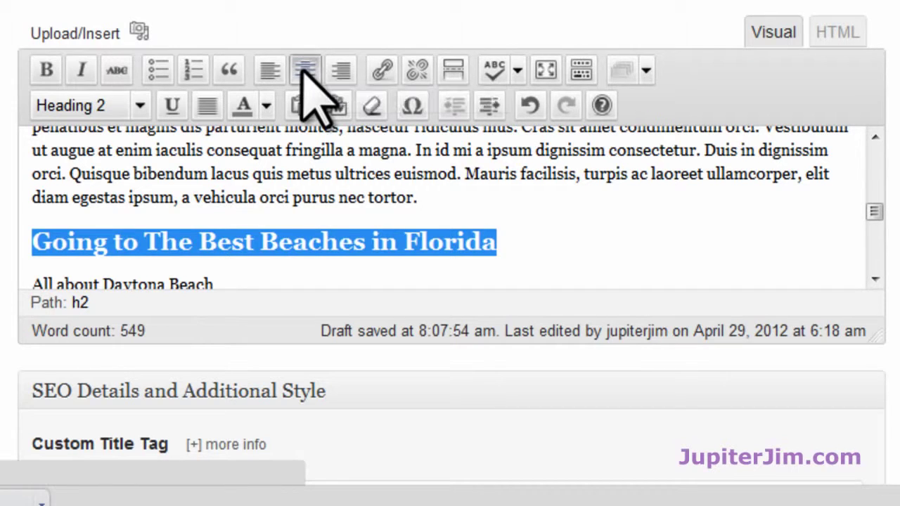
pyautogui.click(763, 209)
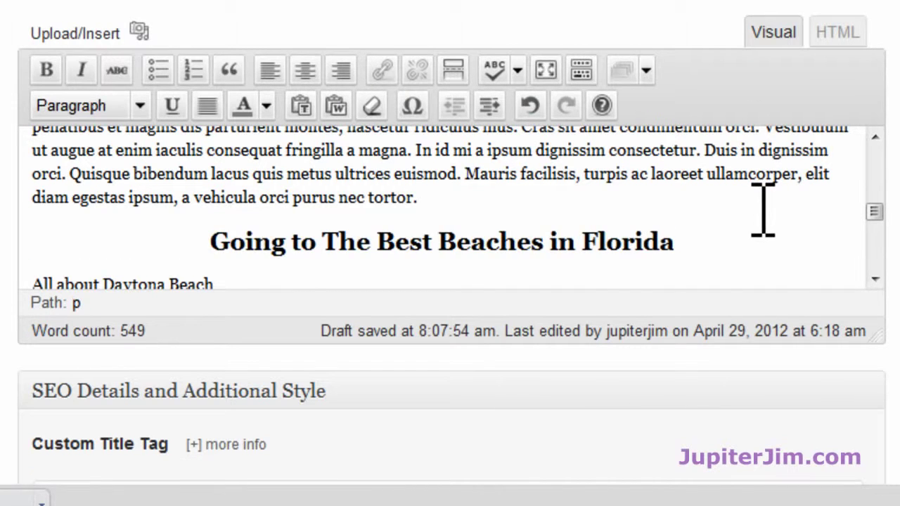
# - Make 'All about Daytona Beach' a left-aligned Heading 3
pyautogui.scroll(-3, 763, 209)
pyautogui.moveTo(227, 166); pyautogui.dragTo(30, 166)
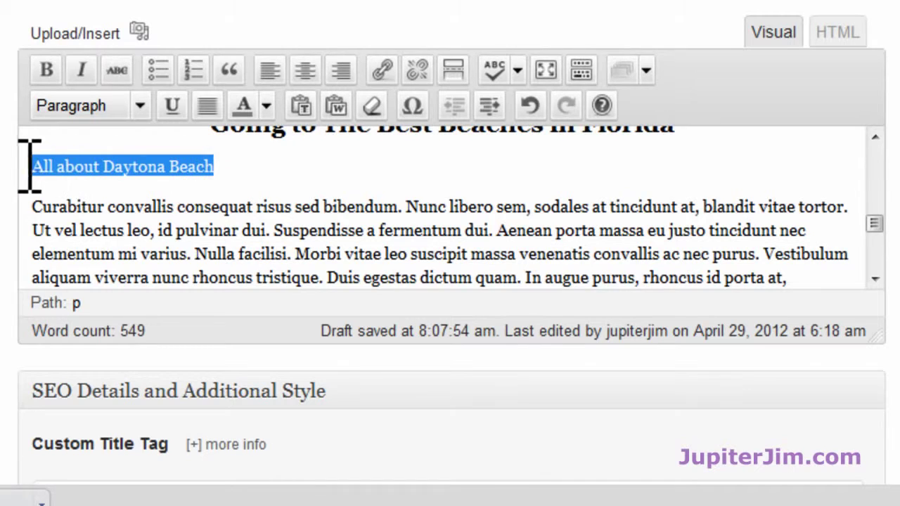
pyautogui.click(135, 105)
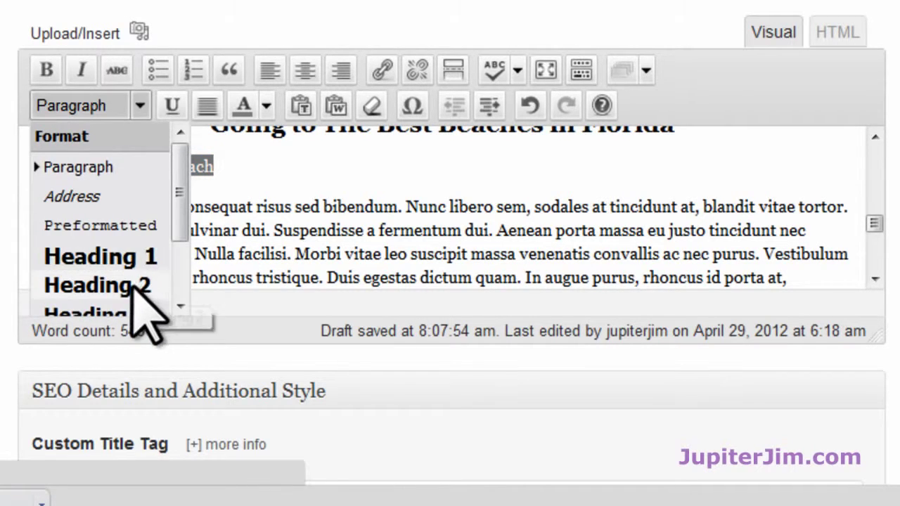
pyautogui.click(181, 307)
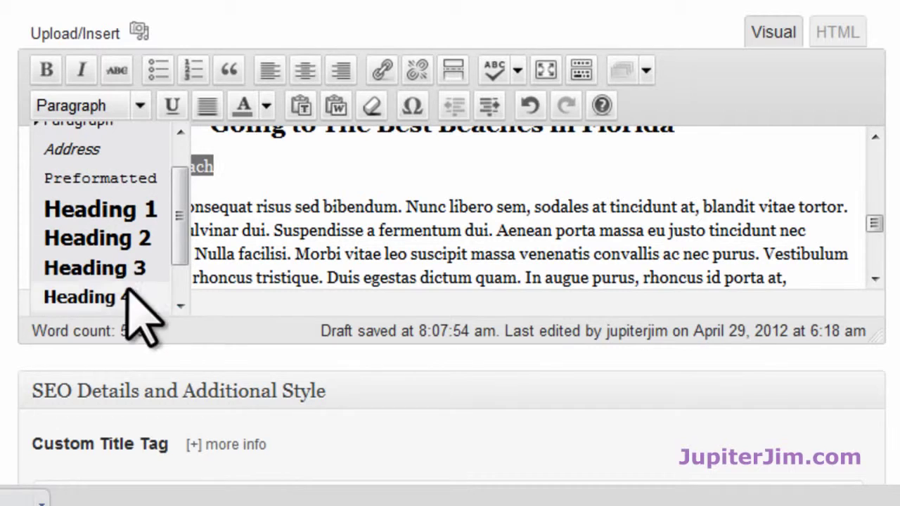
pyautogui.click(90, 267)
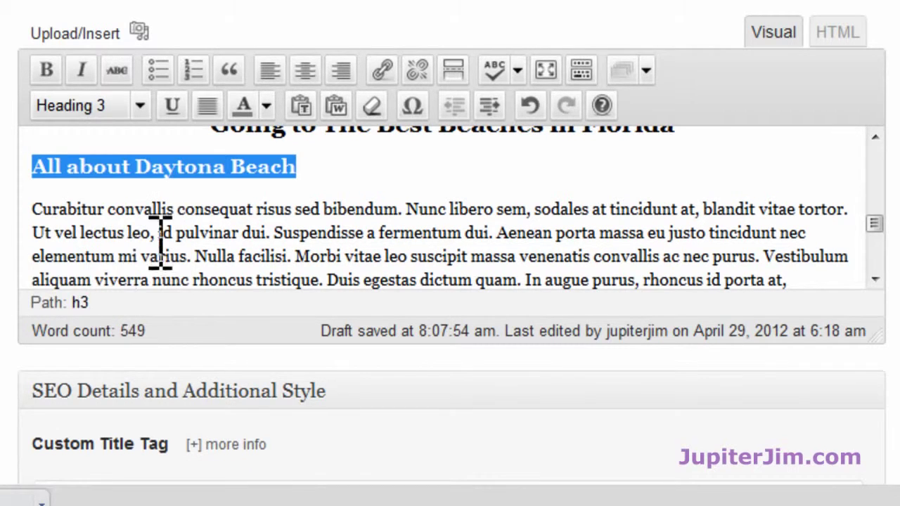
pyautogui.click(306, 71)
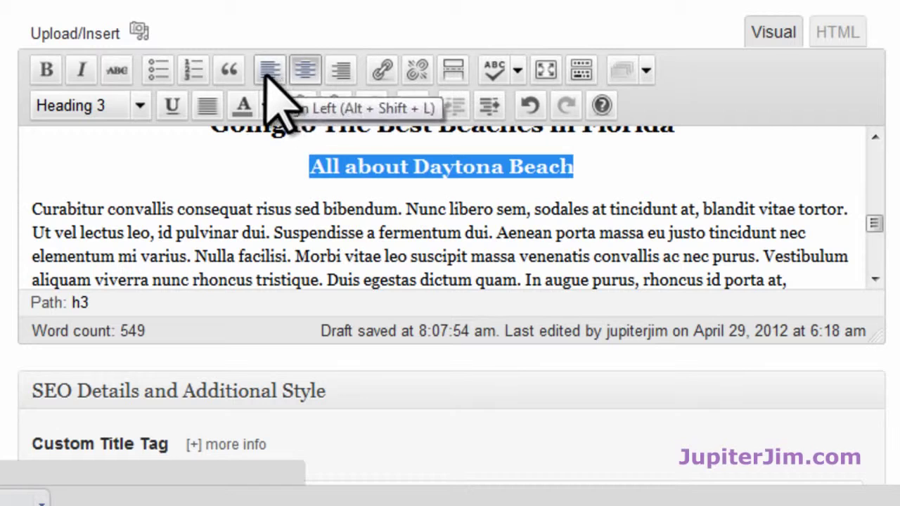
pyautogui.click(270, 71)
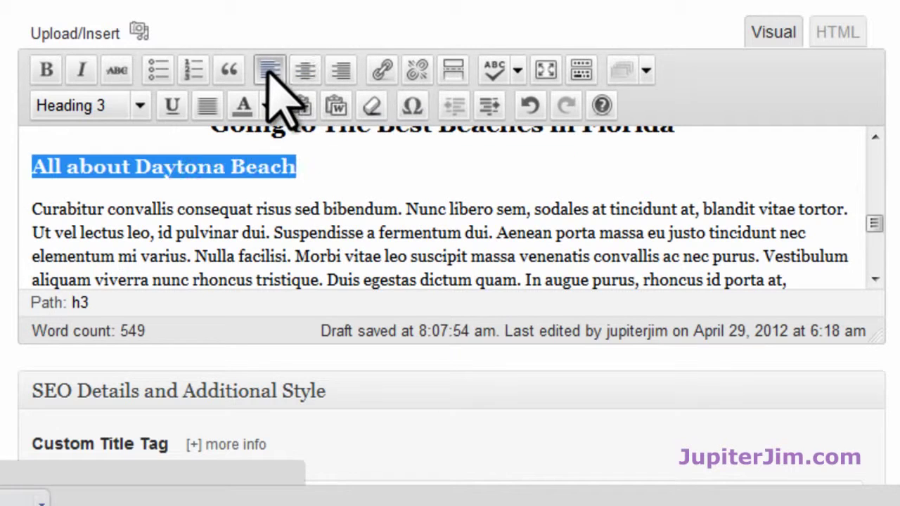
pyautogui.click(436, 167)
pyautogui.scroll(-3, 437, 182)
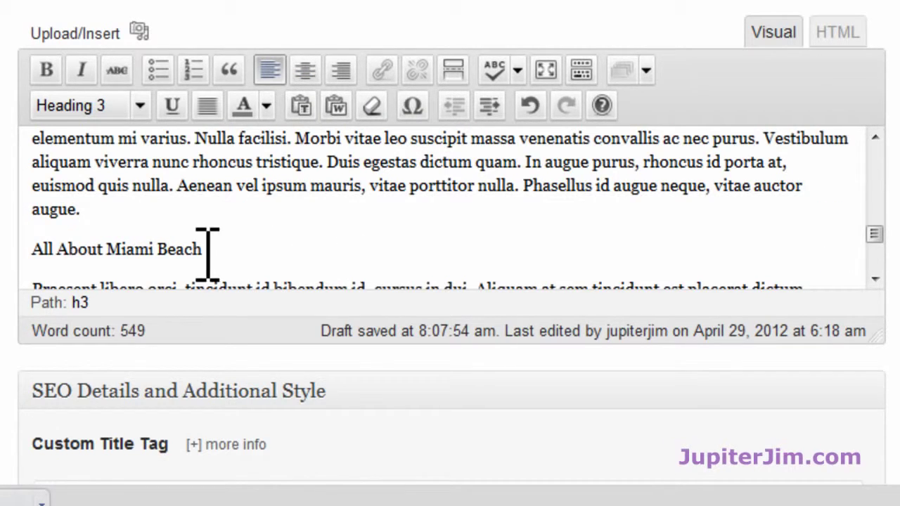
# - Make 'All About Miami Beach' a Heading 3
pyautogui.moveTo(210, 251); pyautogui.dragTo(35, 239)
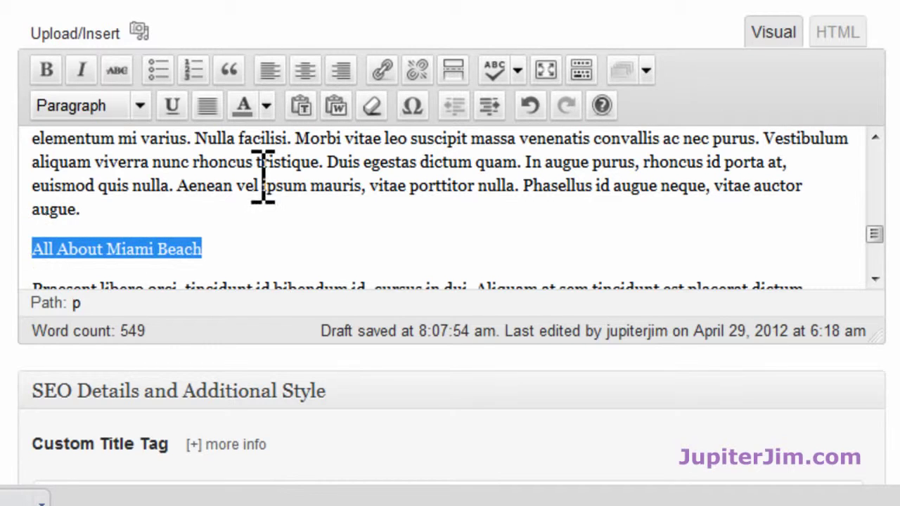
pyautogui.click(139, 106)
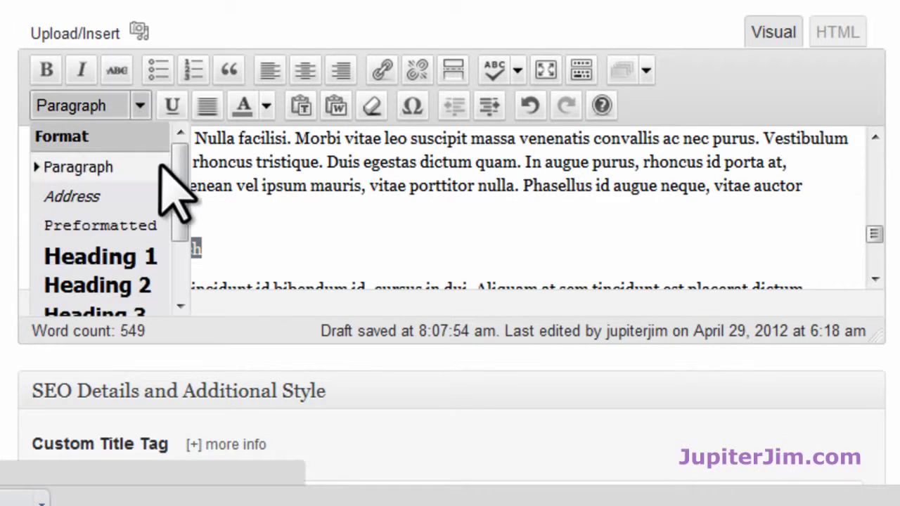
pyautogui.moveTo(179, 171); pyautogui.dragTo(190, 209)
pyautogui.click(193, 257)
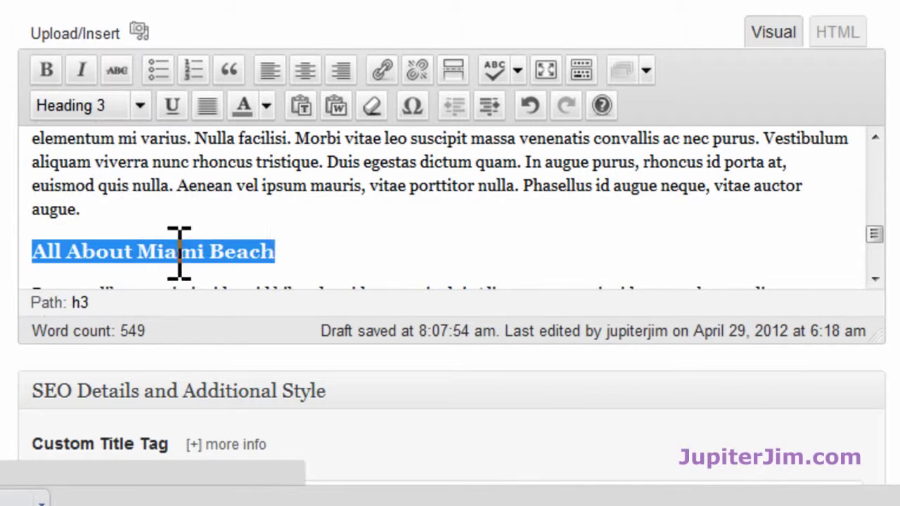
pyautogui.click(326, 242)
pyautogui.scroll(-3, 329, 242)
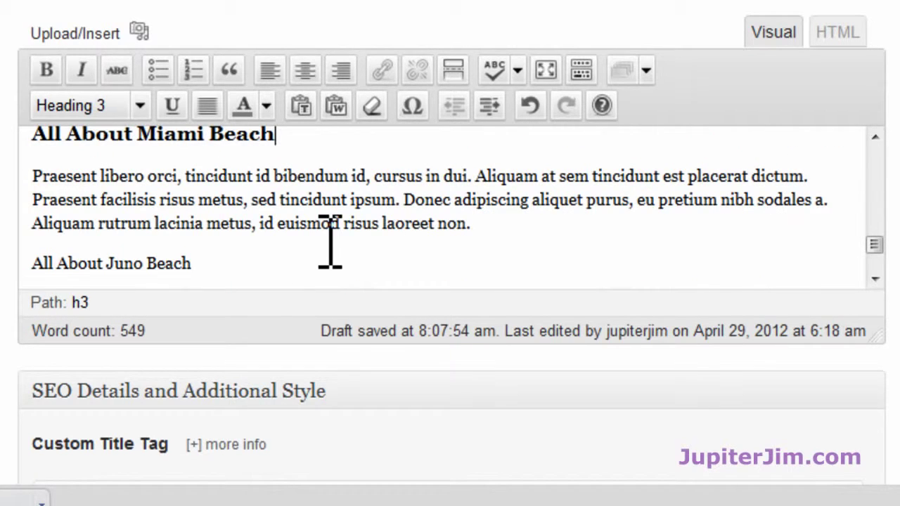
# - Make 'All About Juno Beach' a Heading 3
pyautogui.moveTo(204, 262); pyautogui.dragTo(16, 256)
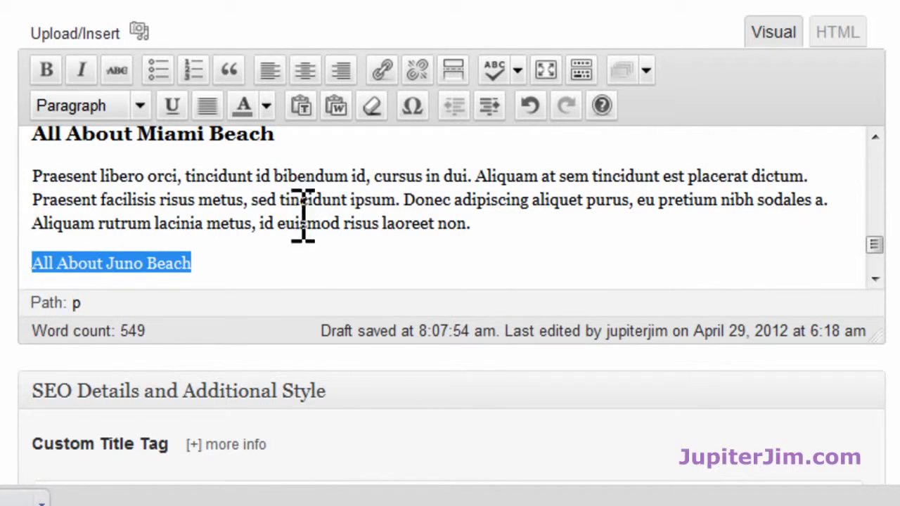
pyautogui.click(140, 106)
pyautogui.scroll(-3, 159, 296)
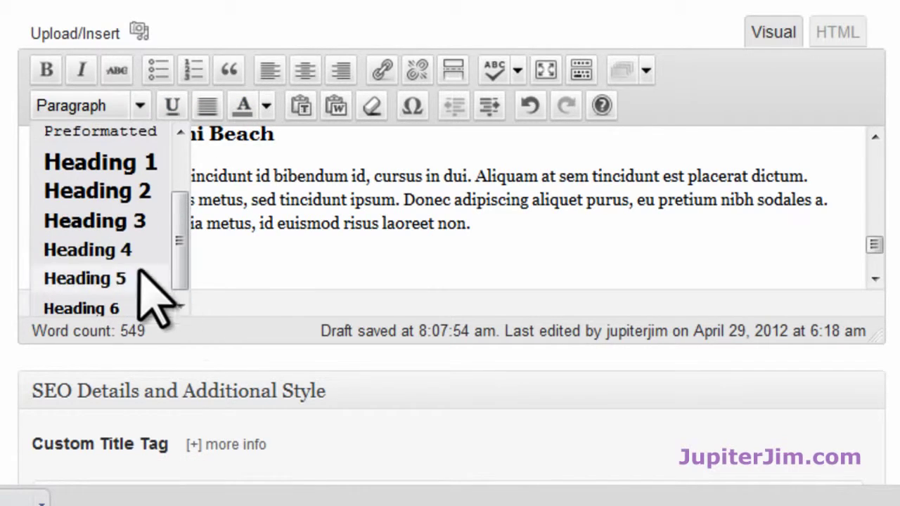
pyautogui.click(115, 222)
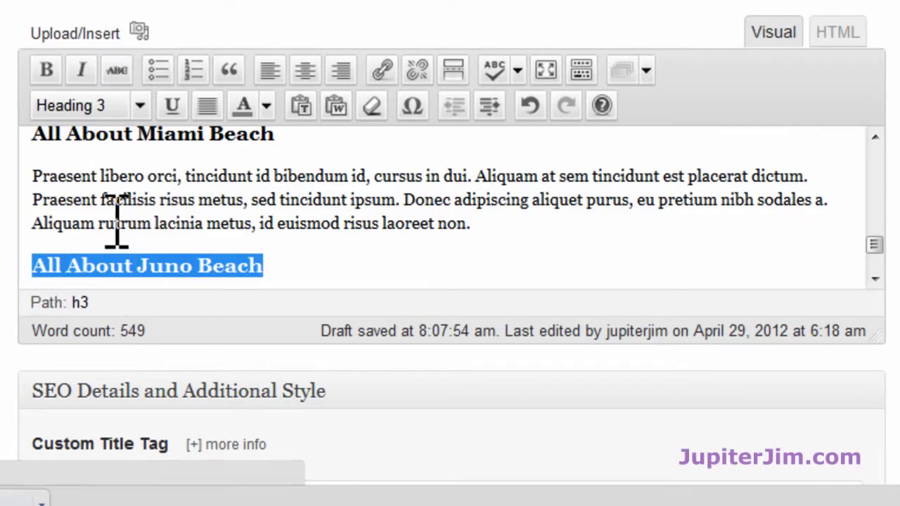
pyautogui.click(302, 261)
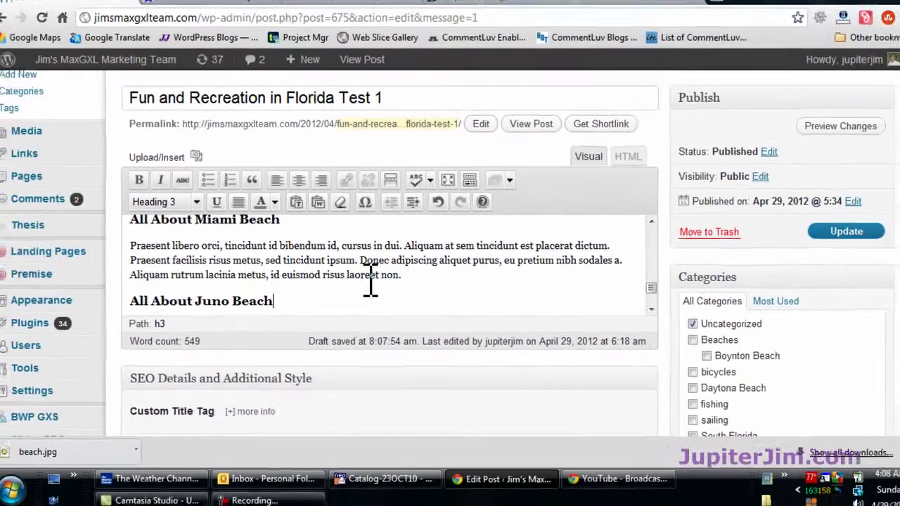
pyautogui.scroll(-2, 421, 230)
pyautogui.scroll(-3, 366, 282)
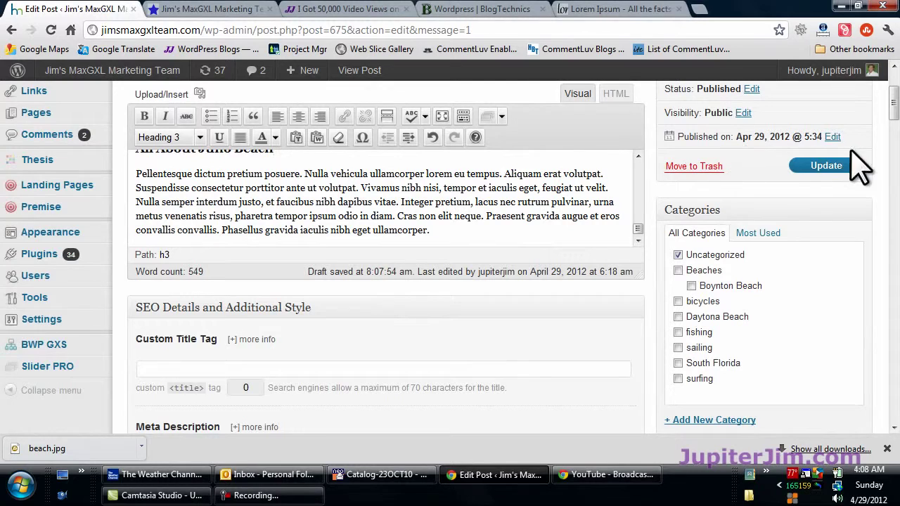
# - Update the post, then find it on the live blog page and reload to show the new headings
pyautogui.click(827, 168)
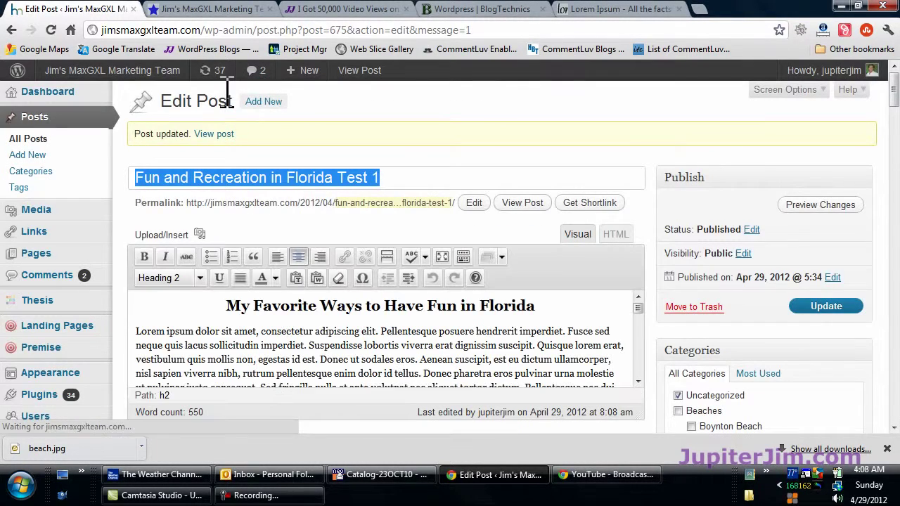
pyautogui.click(204, 10)
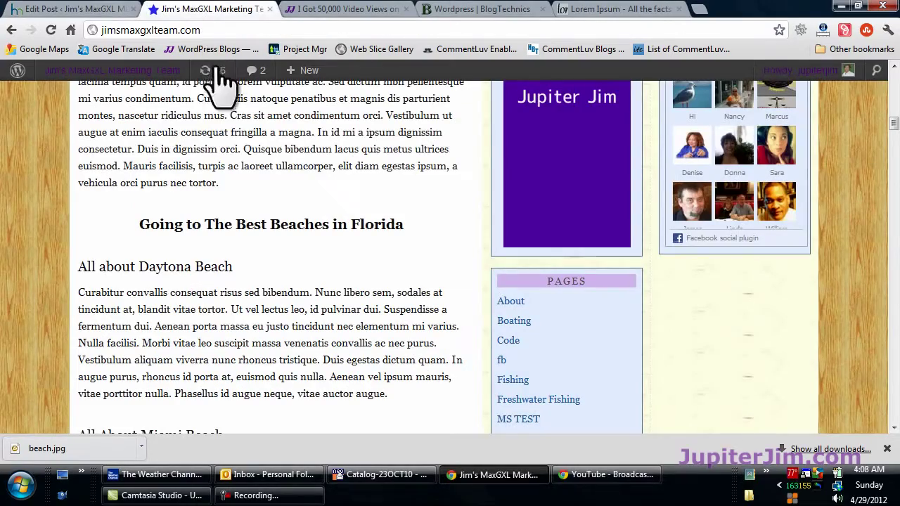
pyautogui.scroll(15, 223, 218)
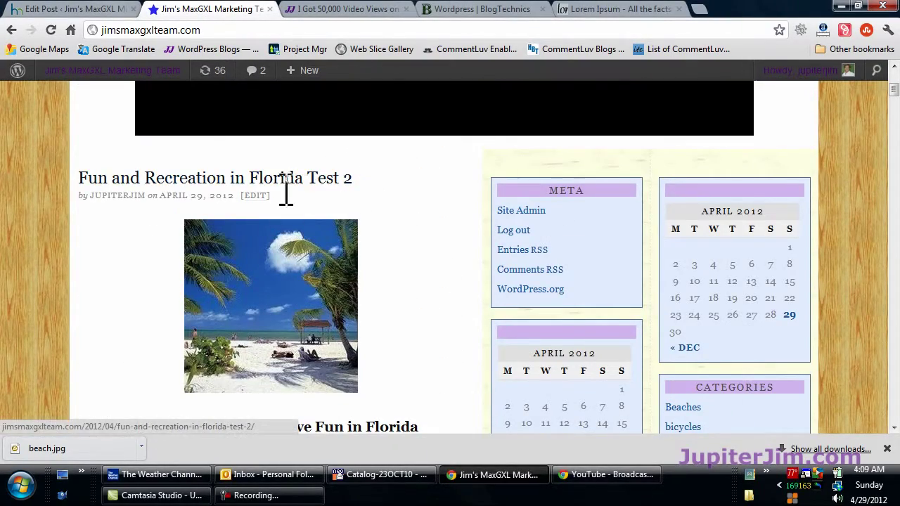
pyautogui.scroll(-7, 147, 241)
pyautogui.scroll(-12, 150, 248)
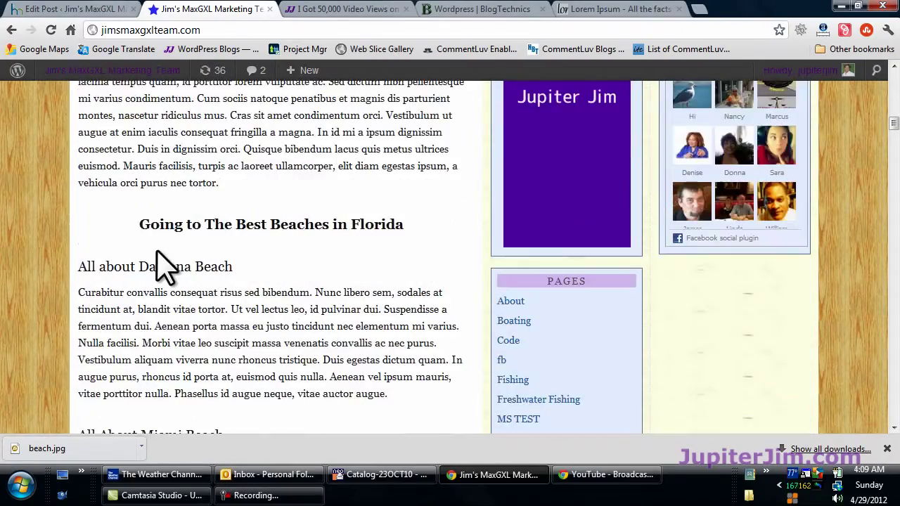
pyautogui.scroll(-4, 169, 267)
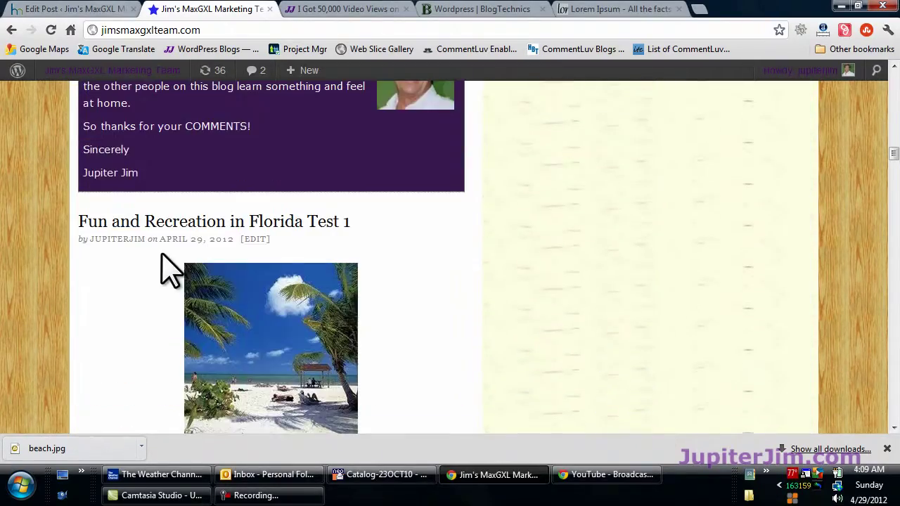
pyautogui.scroll(-5, 145, 287)
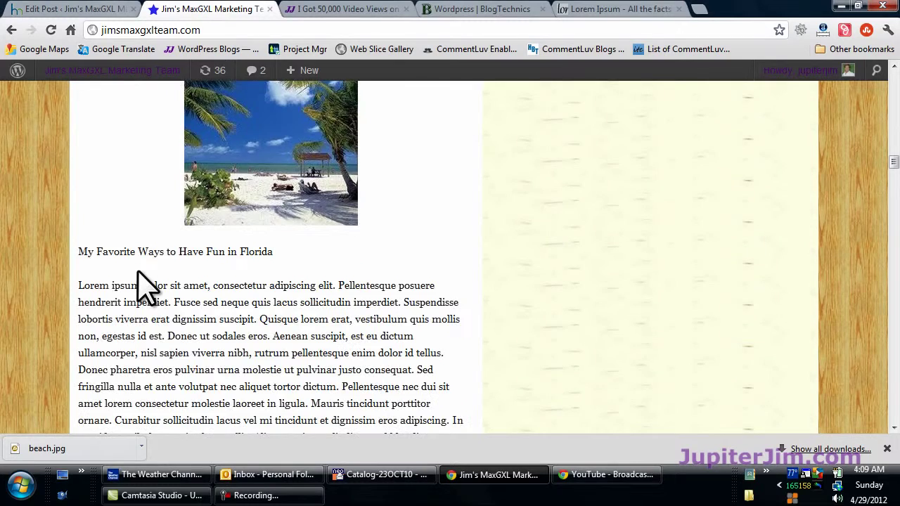
pyautogui.scroll(-1, 139, 271)
pyautogui.moveTo(121, 277); pyautogui.dragTo(228, 279)
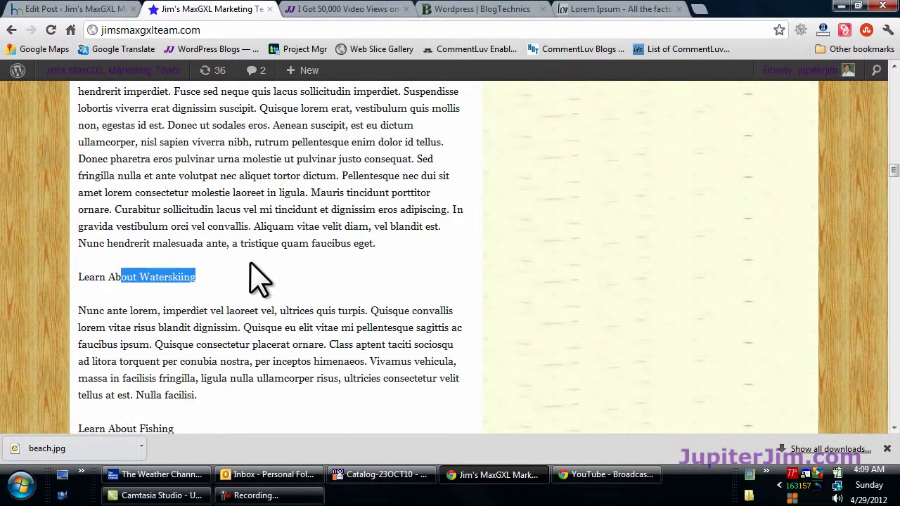
pyautogui.scroll(1, 257, 280)
pyautogui.click(51, 31)
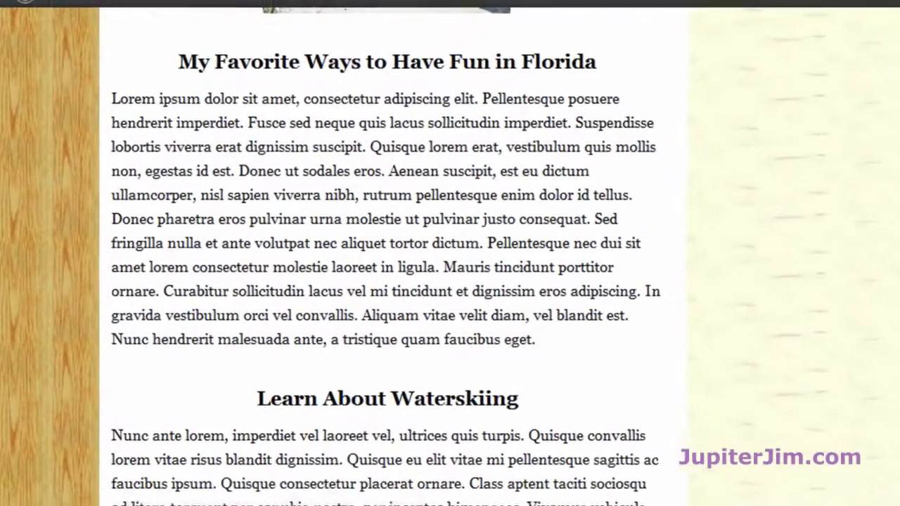
pyautogui.scroll(1, 422, 197)
pyautogui.scroll(3, 440, 167)
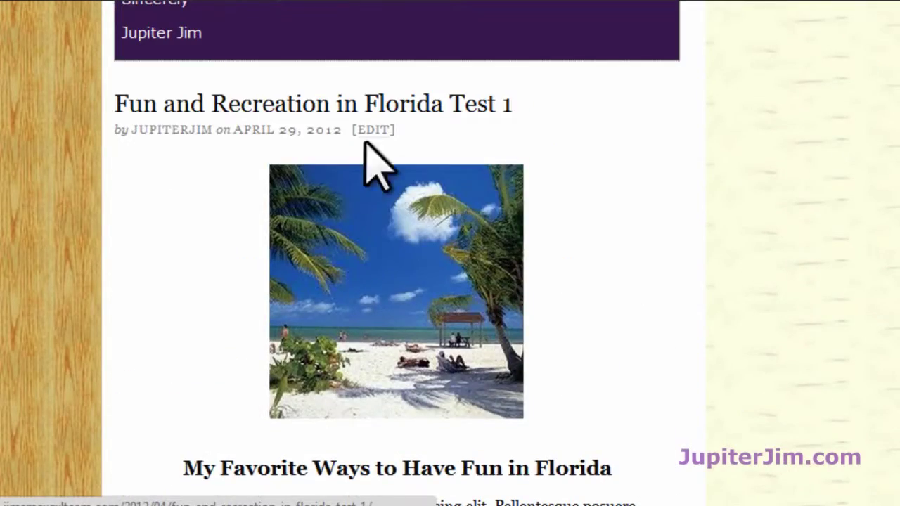
pyautogui.scroll(-2, 223, 337)
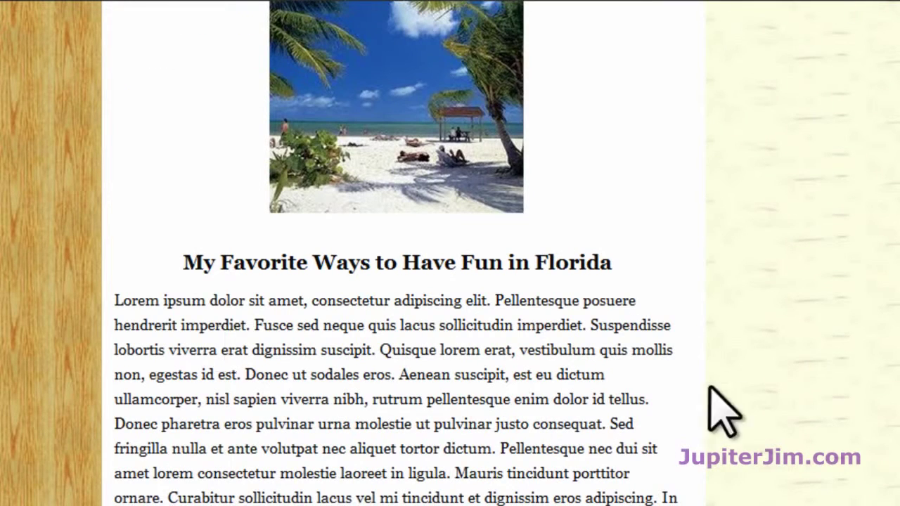
pyautogui.scroll(2, 693, 351)
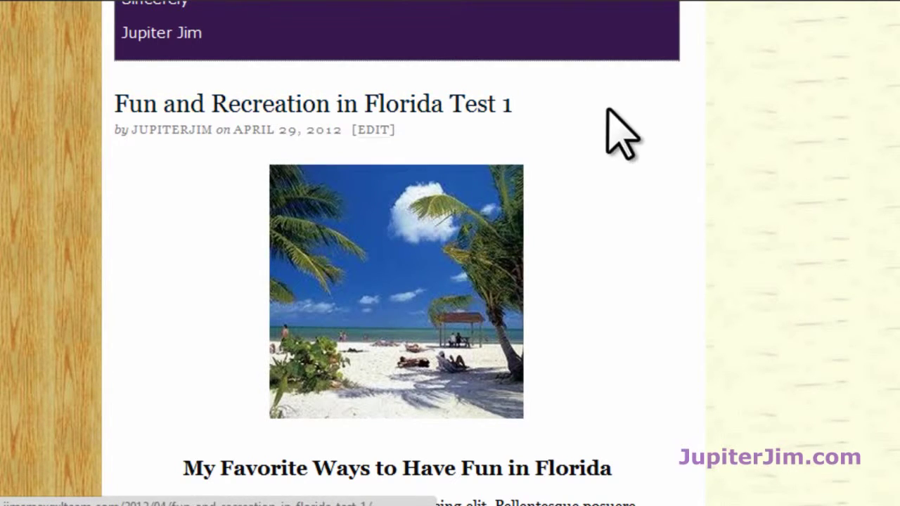
pyautogui.scroll(-2, 645, 271)
pyautogui.scroll(-2, 623, 291)
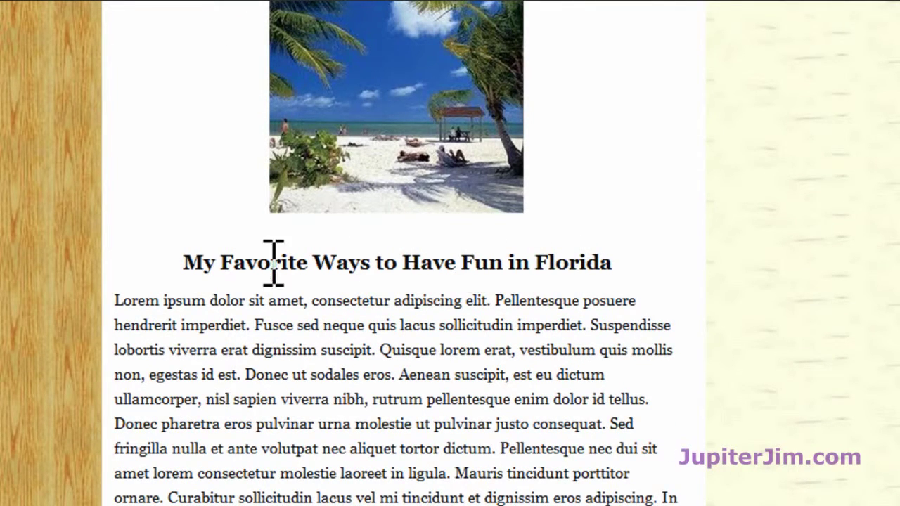
pyautogui.scroll(-2, 408, 401)
pyautogui.scroll(-4, 406, 391)
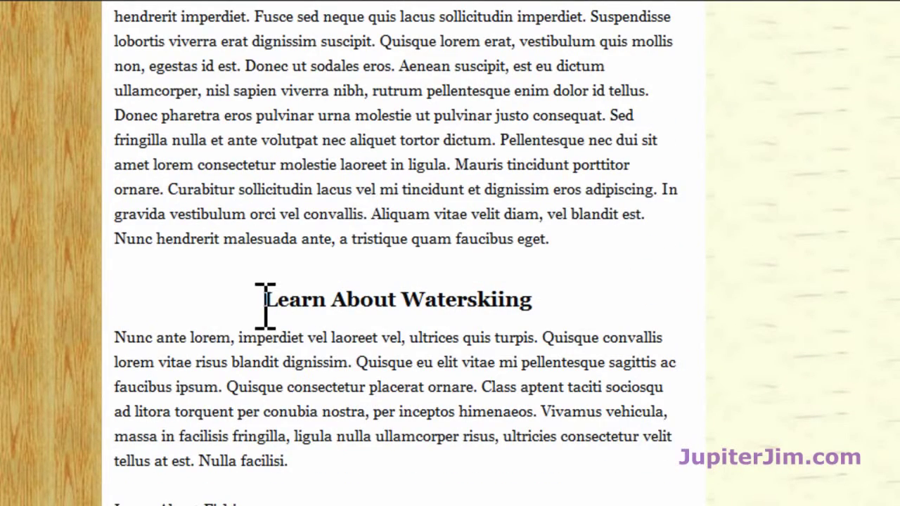
pyautogui.scroll(-10, 564, 298)
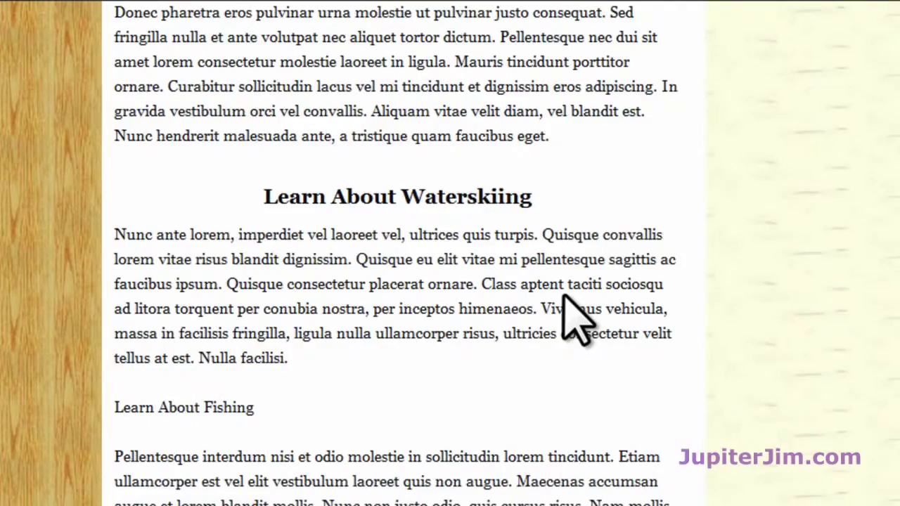
pyautogui.scroll(-2, 520, 315)
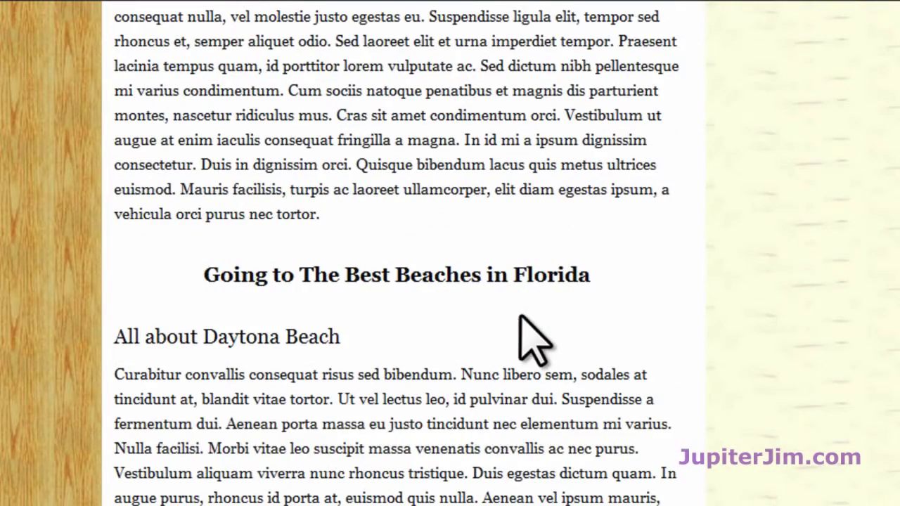
pyautogui.scroll(6, 408, 270)
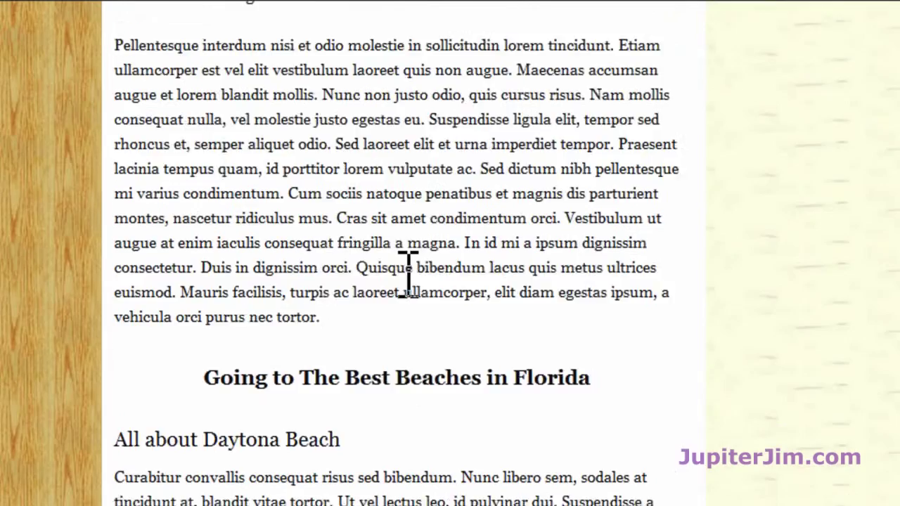
pyautogui.moveTo(114, 202); pyautogui.dragTo(398, 209)
pyautogui.scroll(-8, 450, 218)
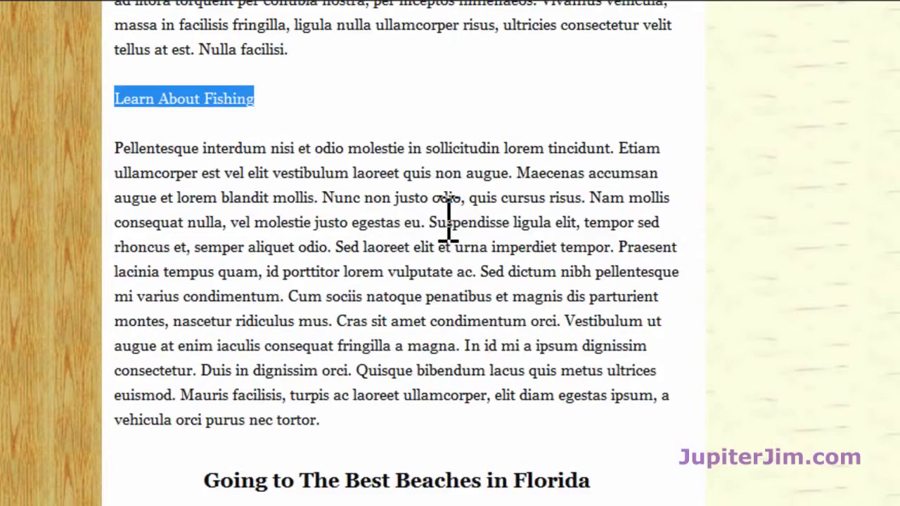